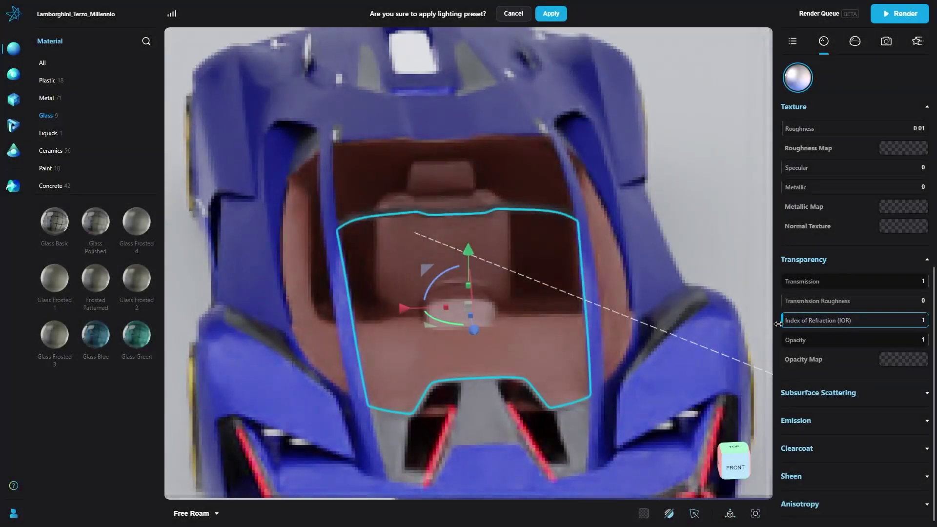
Orbit the Lamborghini round until its left side faces the camera
left_click_drag(657, 253, 588, 223)
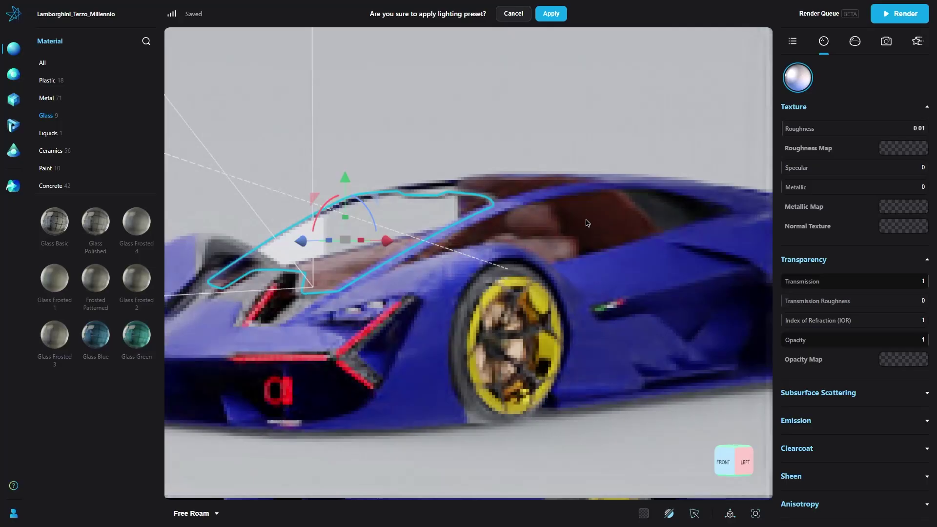
left_click_drag(596, 116, 538, 119)
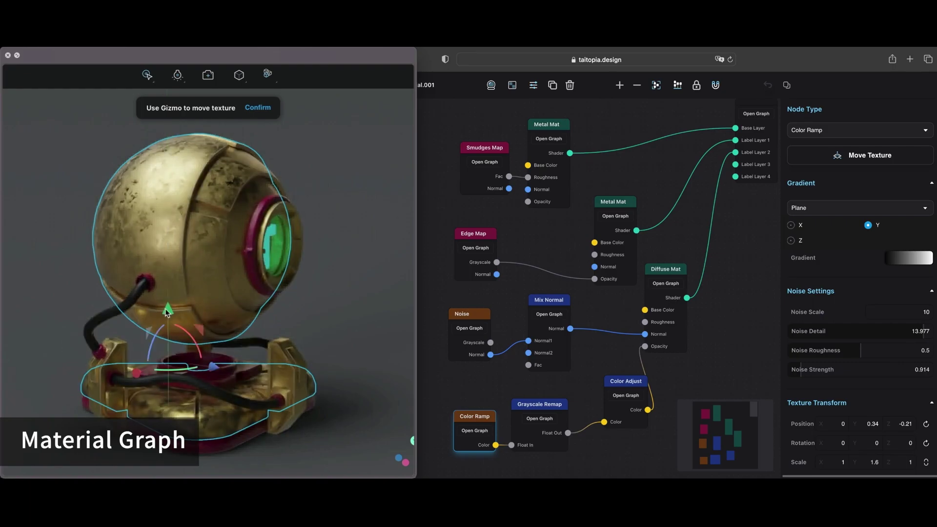
Move the sphere's texture upward with the gizmo's green arrow
left_click_drag(165, 308, 162, 139)
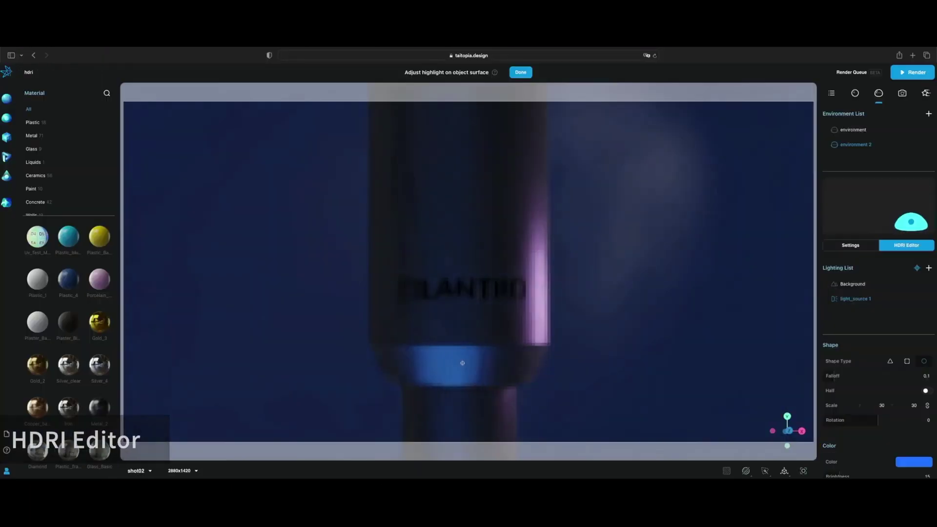
Reposition the bottle's highlight into a vertical stripe in the HDRI Editor
left_click_drag(496, 367, 463, 268)
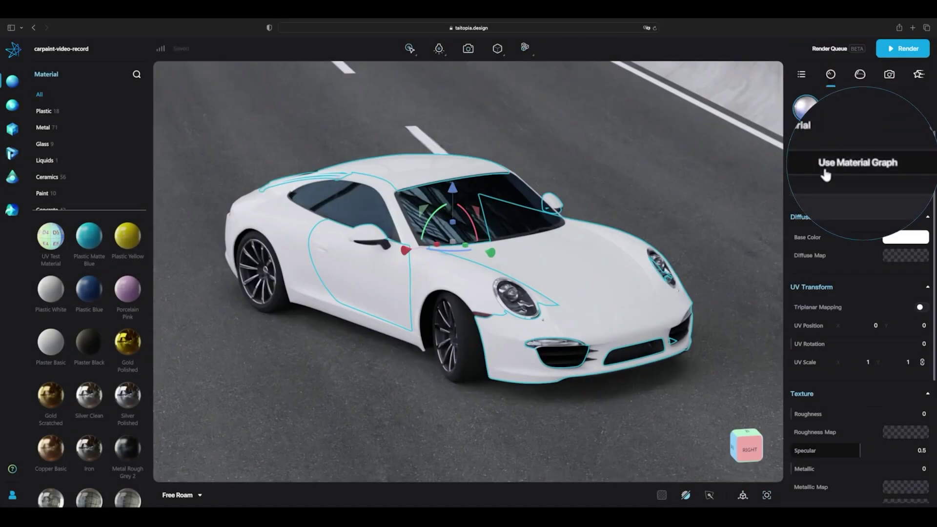
Make the car paint a blue graph material with Flake Strength 1 and slightly lower Clearcoat Fresnel Weight
left_click(825, 173)
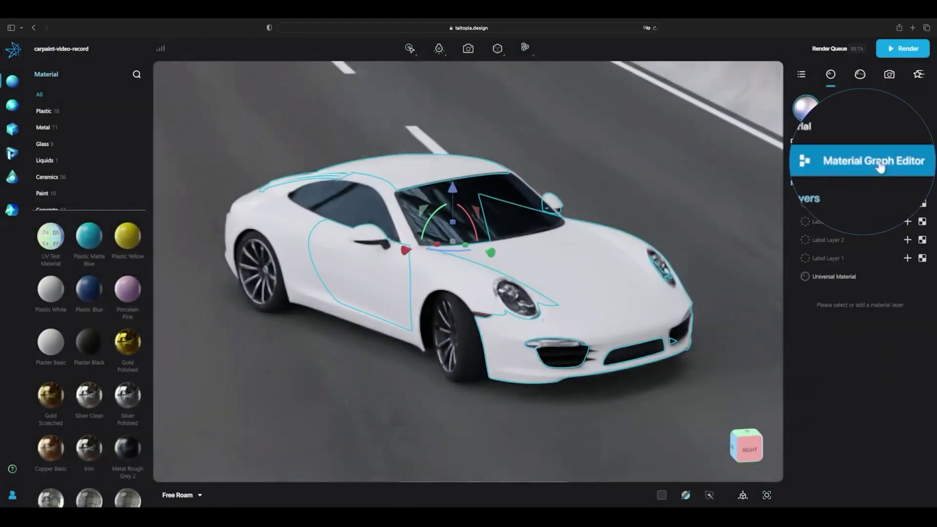
left_click(879, 163)
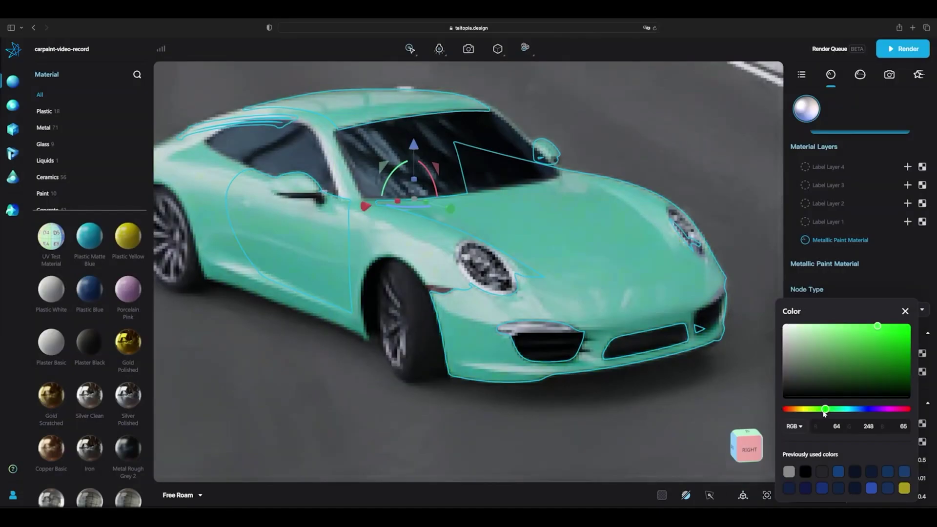
left_click(781, 321)
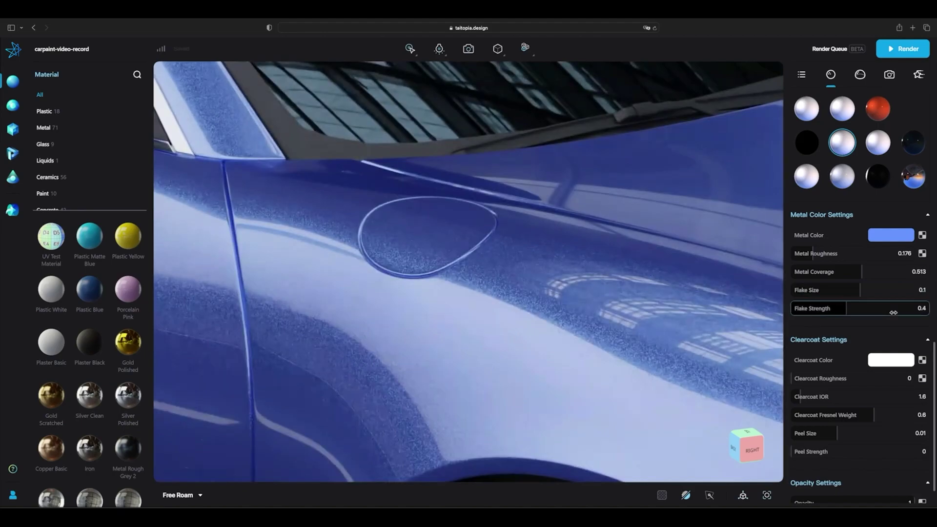
left_click_drag(893, 313, 900, 307)
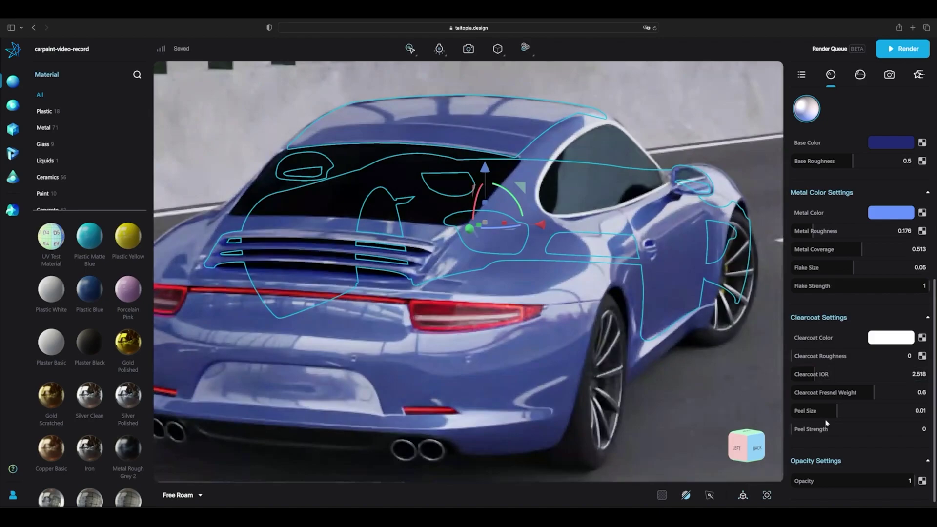
left_click_drag(874, 393, 869, 394)
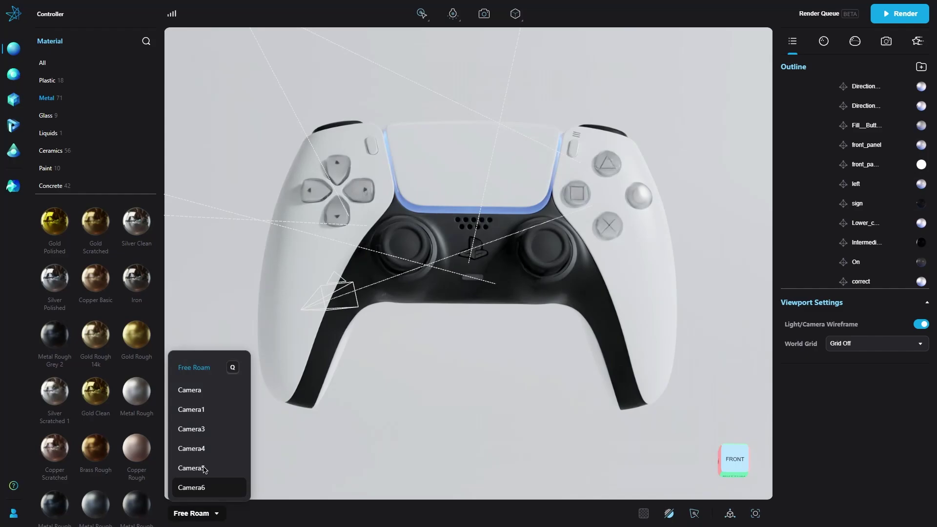
View the controller through the scene camera instead of Free Roam
left_click(189, 390)
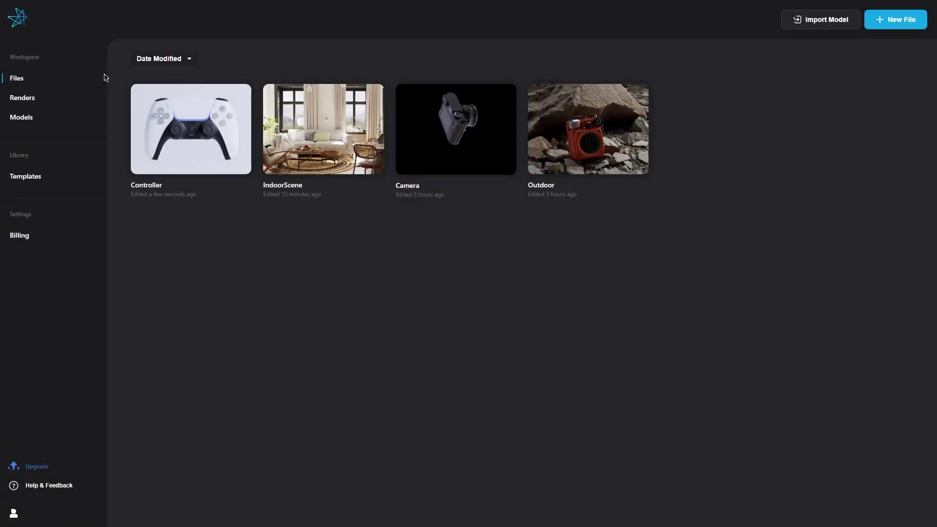
Show the list of past renders in the workspace sidebar
left_click(40, 96)
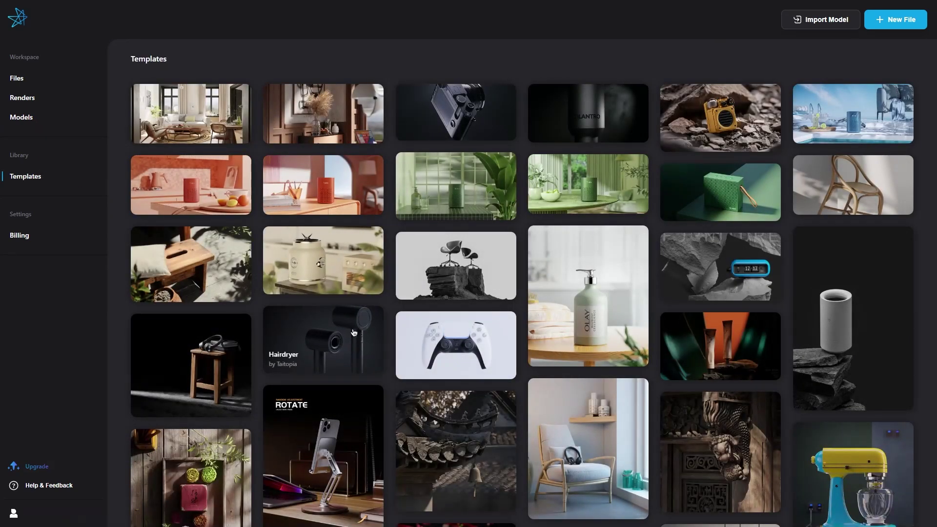
Open the Hairdryer template and check the connection health details
left_click(354, 333)
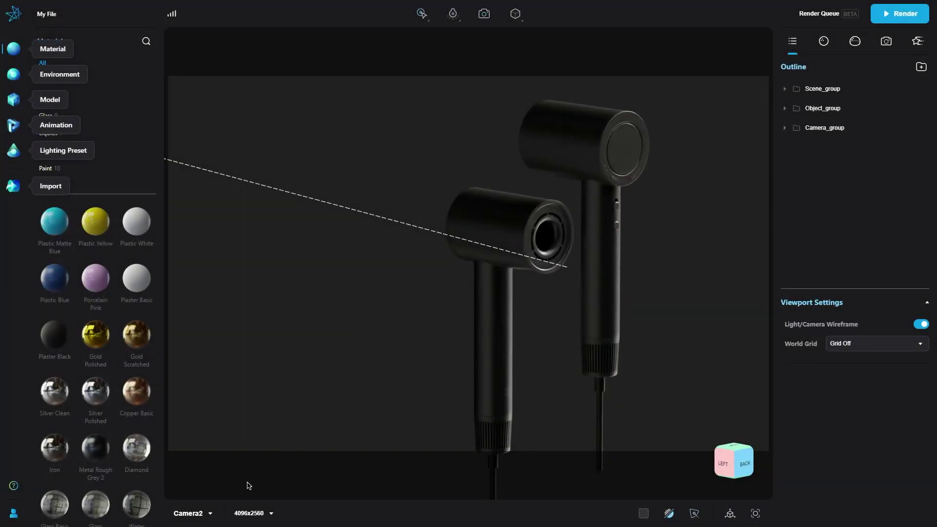
left_click(211, 446)
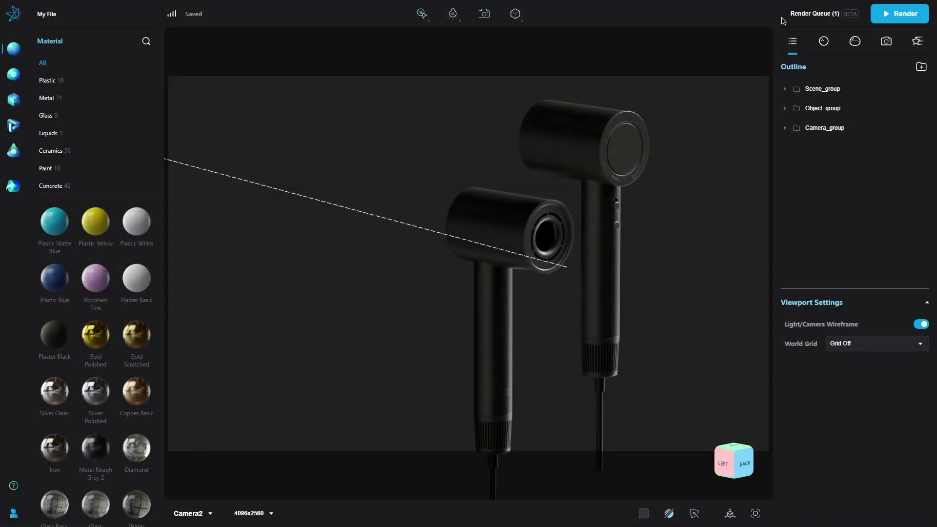
left_click(172, 15)
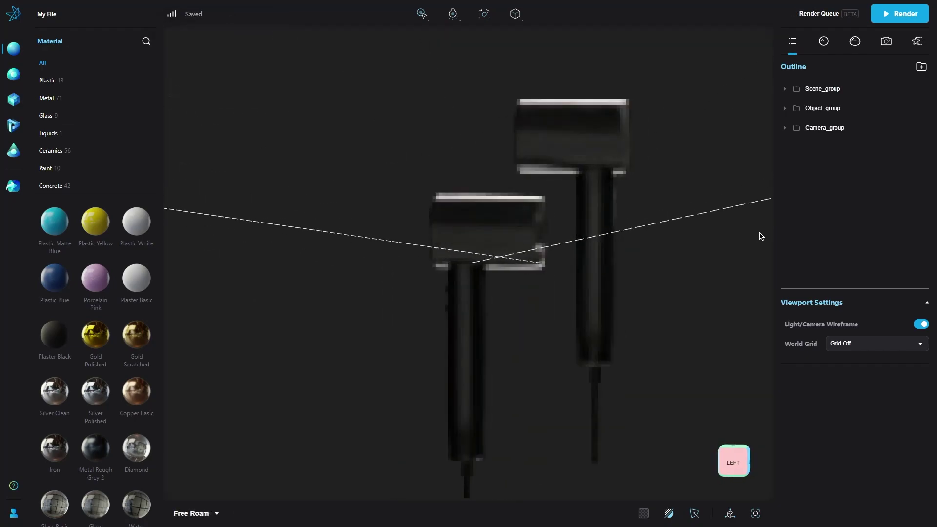
Add a Camera2 image render at 4096×2560 PNG to the Render Queue
left_click(899, 14)
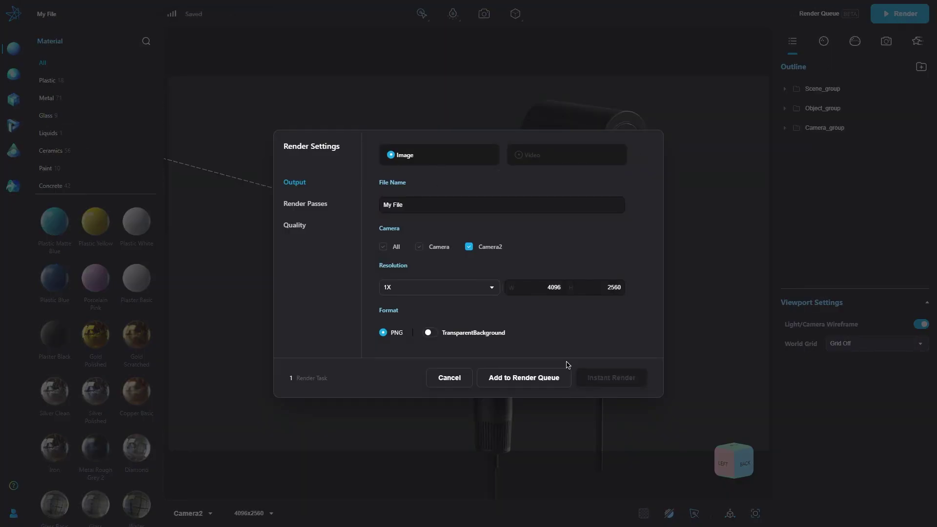
left_click(294, 225)
left_click(299, 224)
left_click(524, 378)
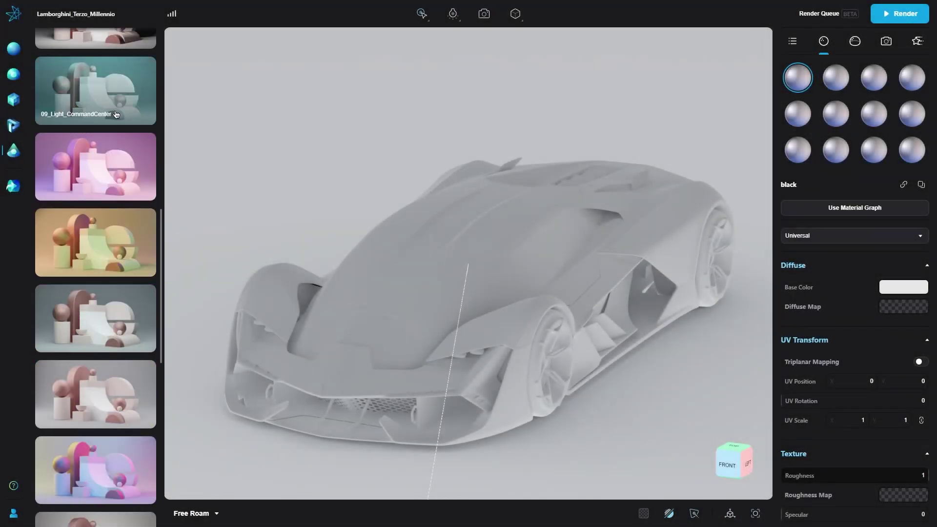
Preview several lighting presets on the blue Lamborghini, starting with 19_Light_Heavenly
left_click(112, 315)
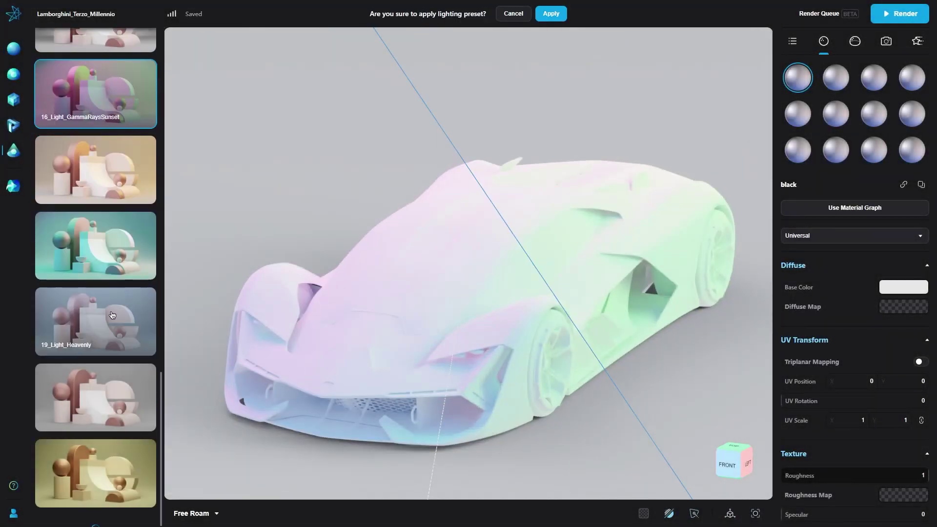
scroll(111, 315, "down", 5)
left_click(95, 225)
left_click(879, 79)
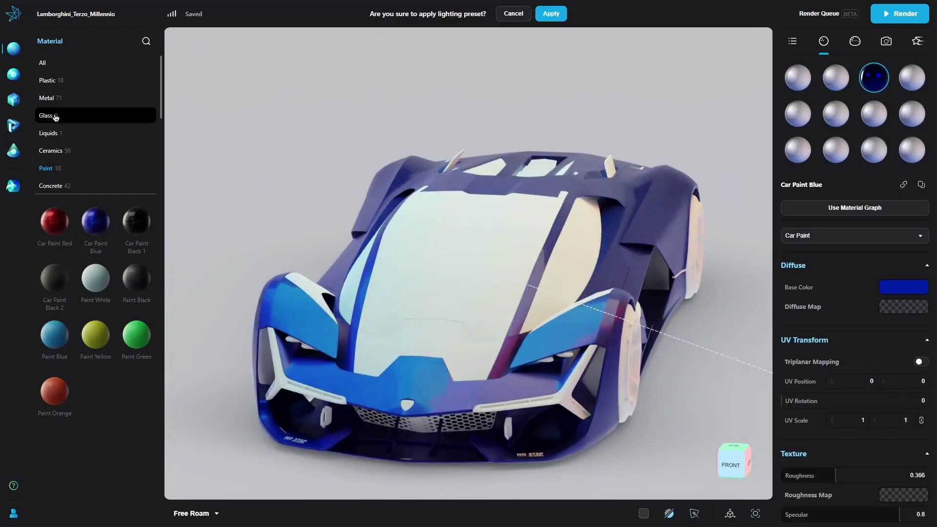
Give the glass a logo diffuse map and lower the windshield's index of refraction to 1
left_click(53, 116)
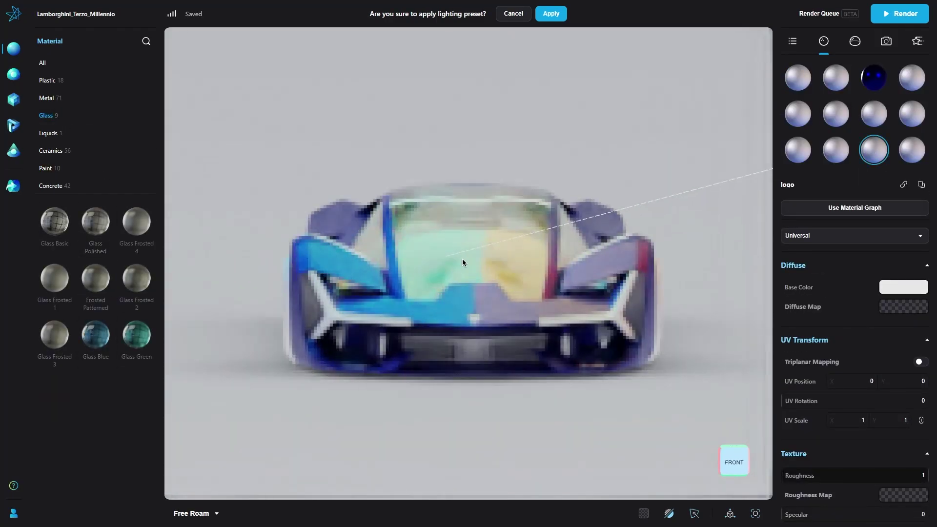
left_click(849, 336)
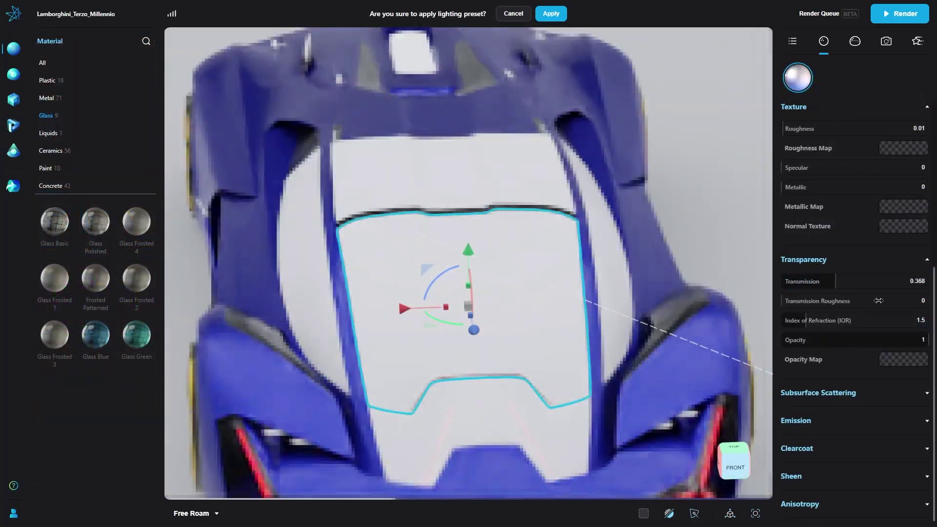
left_click_drag(859, 320, 784, 322)
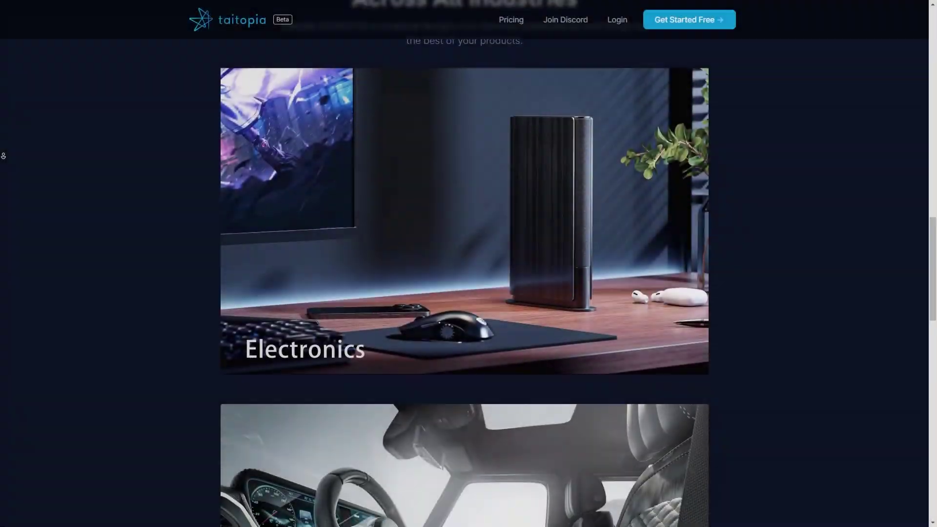
Scroll the Taitopia website down to the Key Features list
scroll(3, 155, "down", 7)
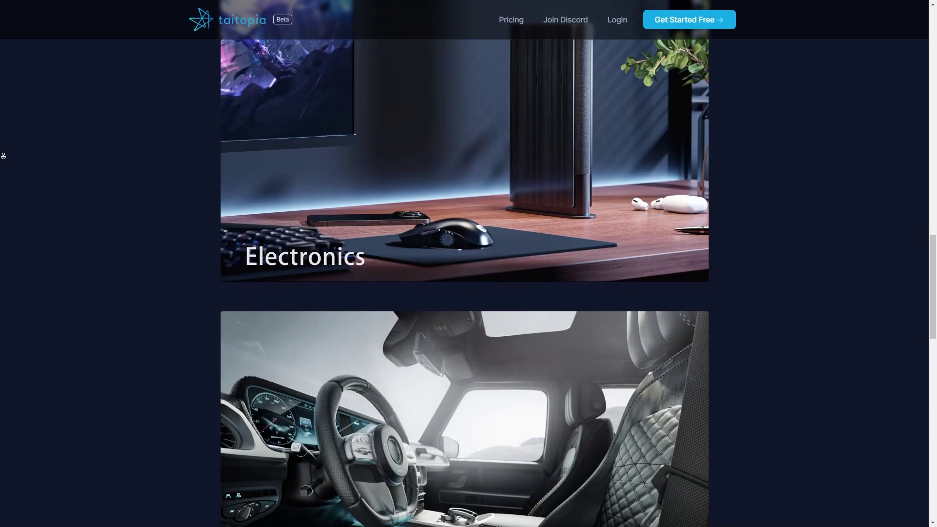
scroll(4, 155, "down", 5)
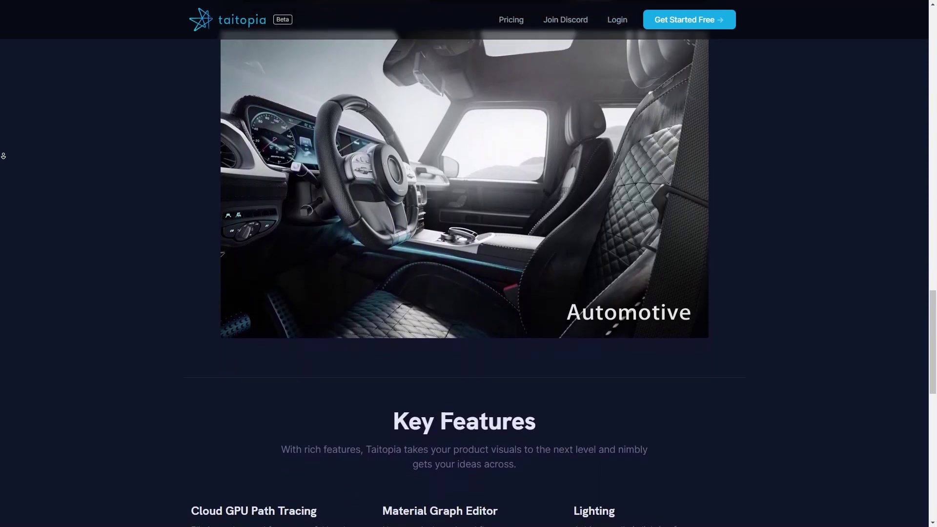
scroll(3, 154, "down", 3)
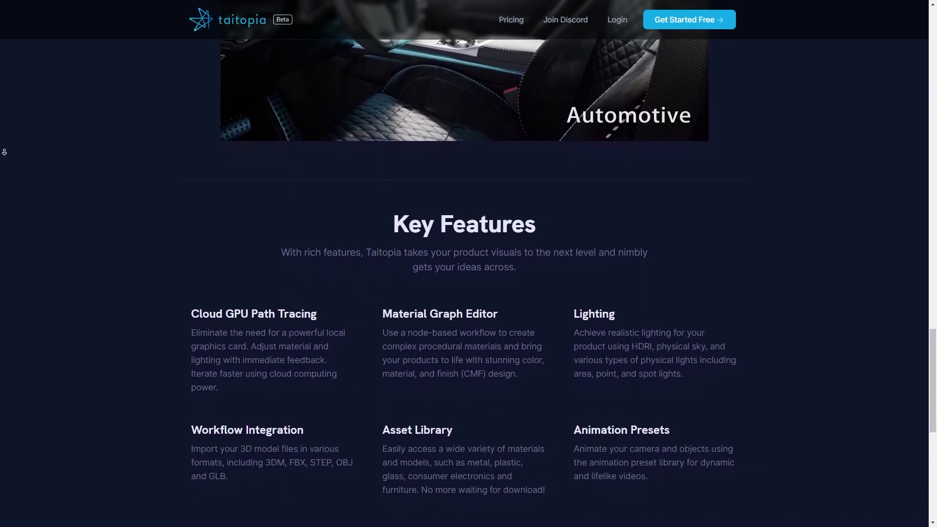
scroll(5, 147, "down", 1)
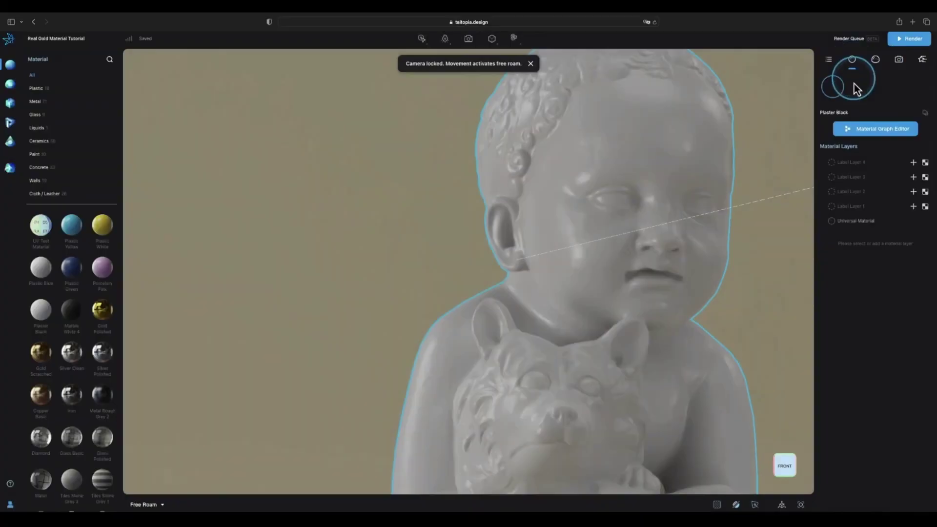
Change the statue's material to a Measured Metal gold with Roughness 0
left_click(875, 129)
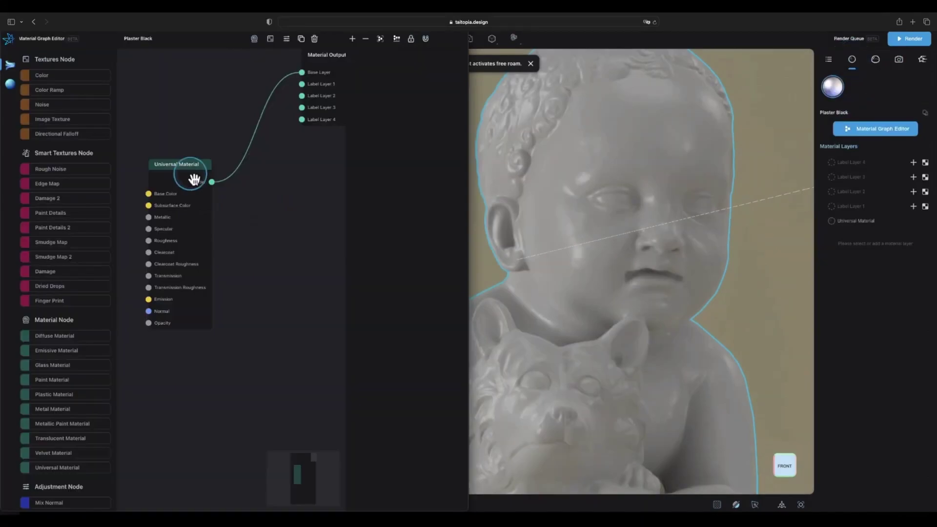
left_click(375, 169)
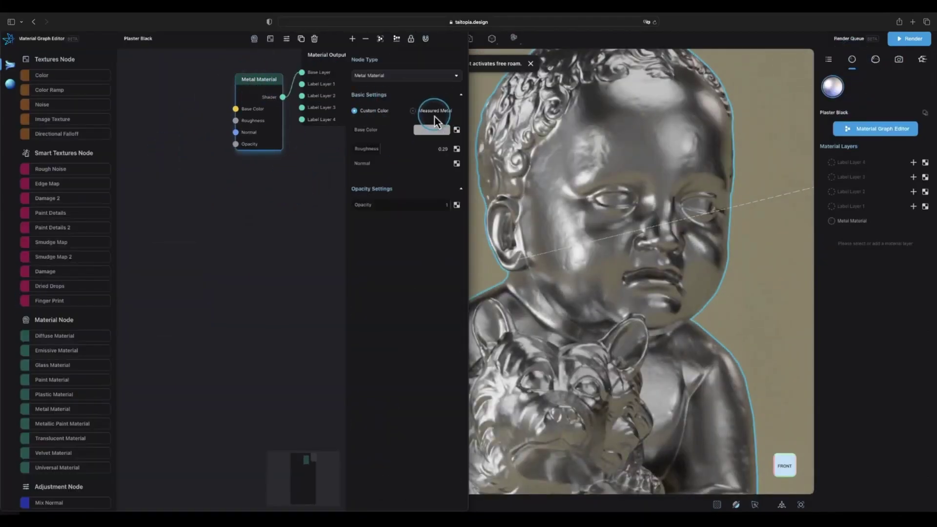
left_click(434, 113)
mouse_move(425, 164)
left_mouse_down()
mouse_move(456, 168)
mouse_move(432, 166)
left_mouse_up()
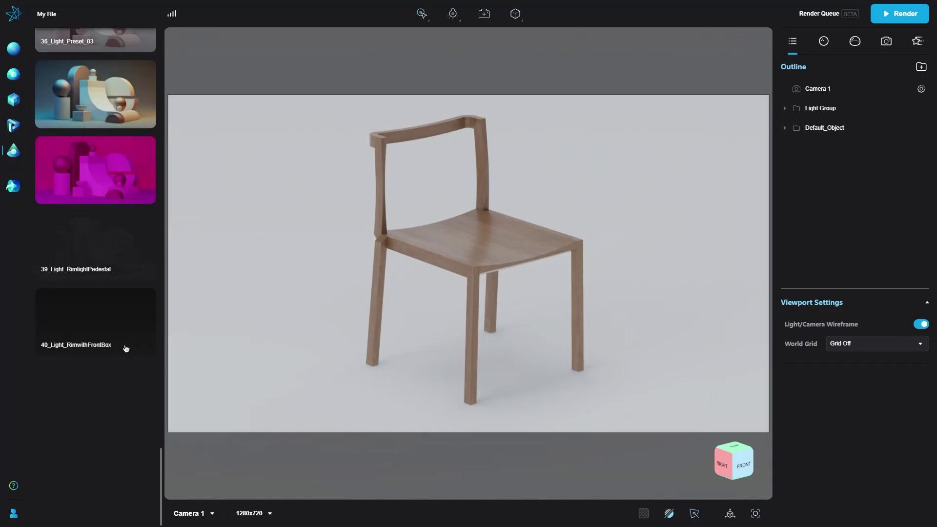
Apply the 02_Light_BehindtheScenes lighting preset to the chair scene
left_click(116, 462)
scroll(116, 462, "up", 10)
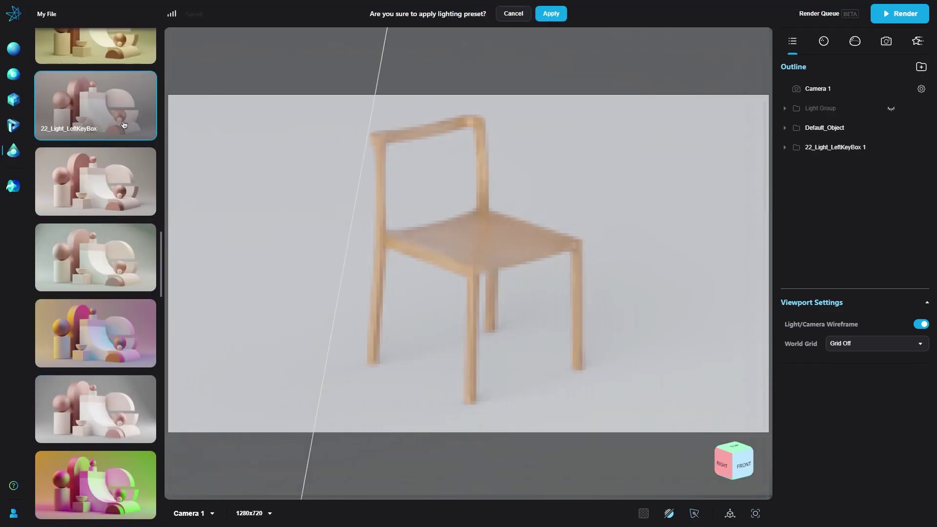
scroll(116, 120, "up", 5)
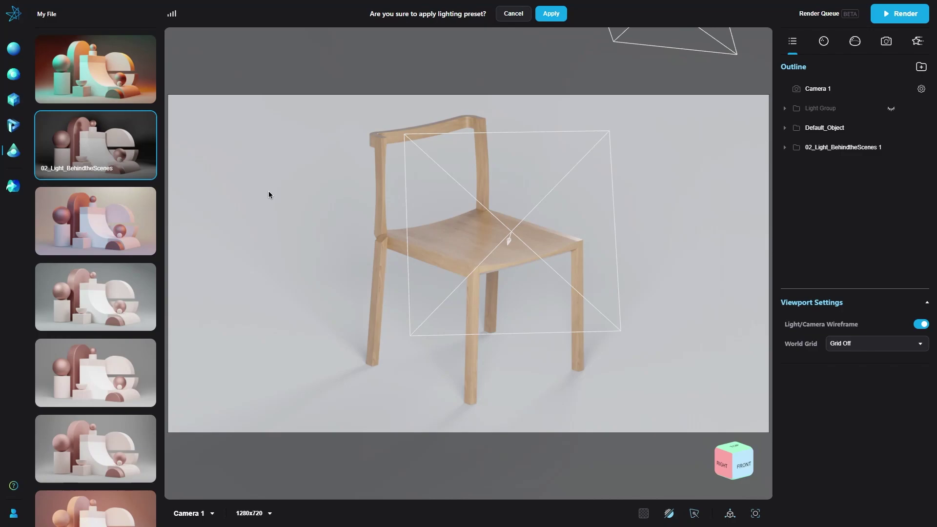
Add a point light and delete it, then bring up the interior environment library
left_click(484, 40)
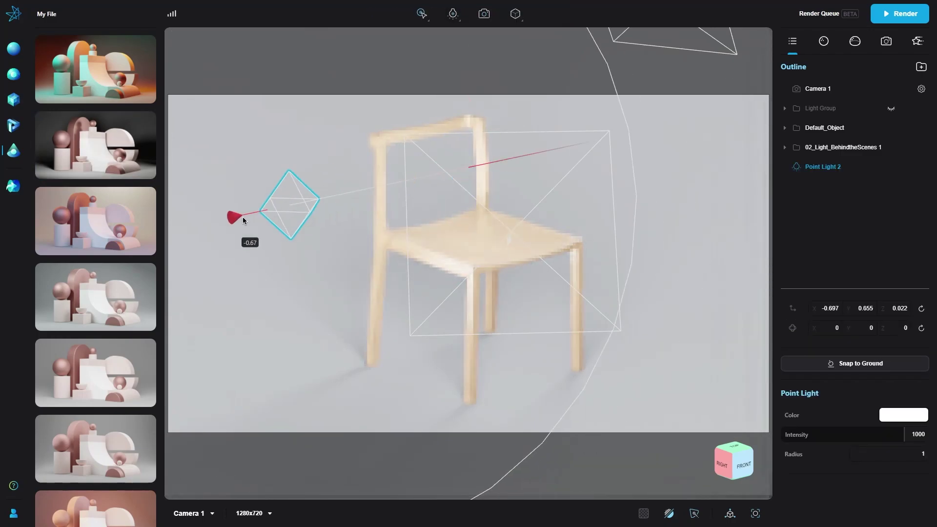
key("Delete")
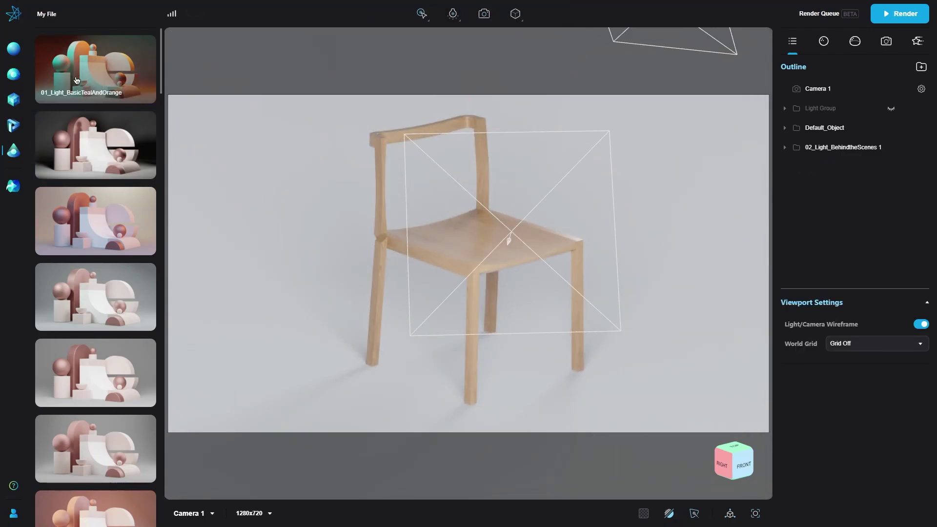
left_click(14, 74)
left_click(48, 81)
Set Abandoned Factory Canteen 01 as the interior HDRI background
left_click_drag(96, 172, 326, 196)
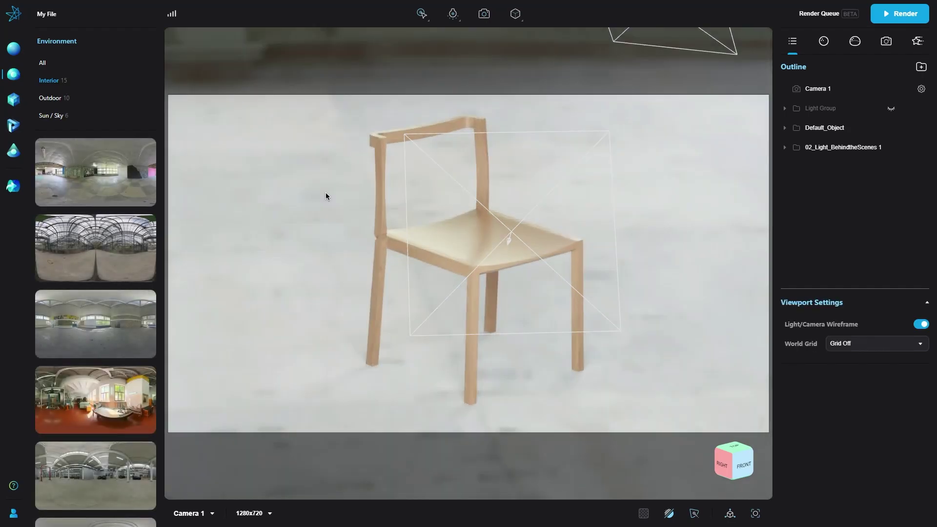
mouse_move(656, 193)
left_mouse_down()
mouse_move(629, 191)
mouse_move(663, 204)
left_mouse_up()
left_click(14, 99)
Apply a chipboard wood material to the chair
left_click(14, 48)
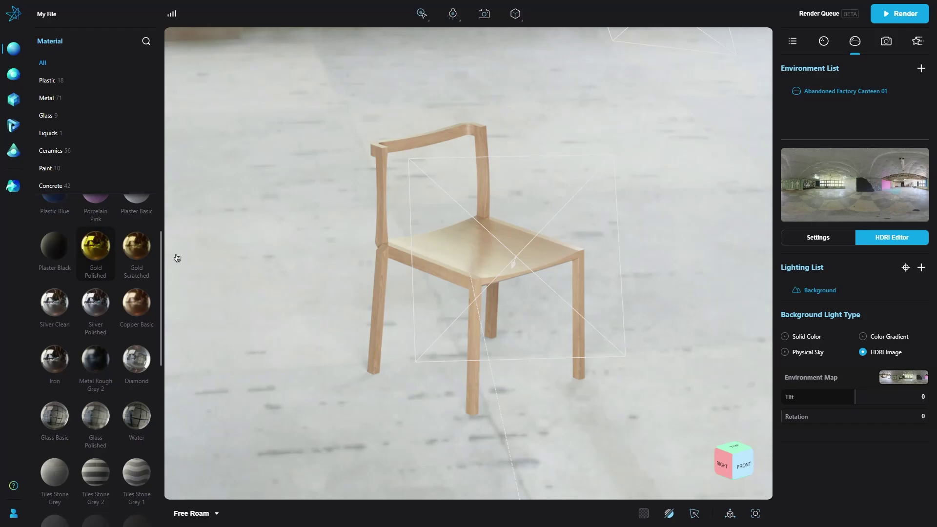
left_click(67, 302)
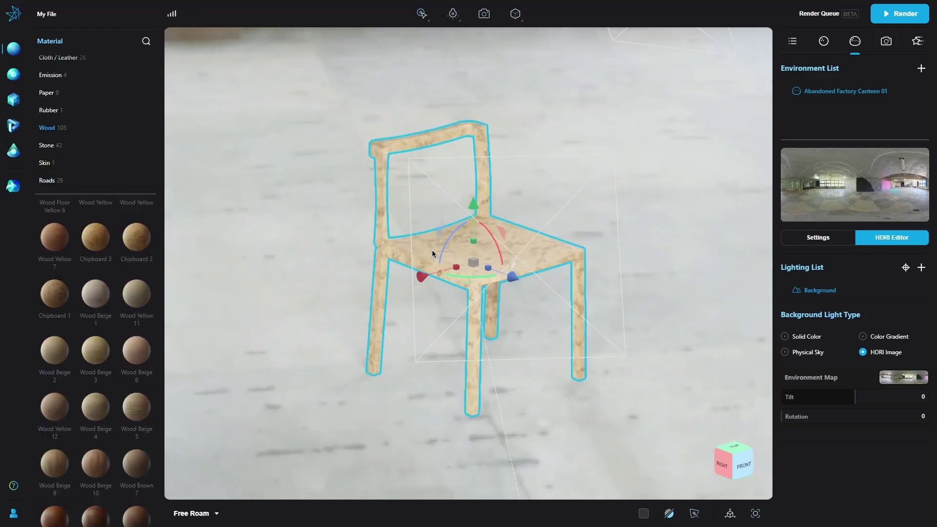
scroll(98, 293, "down", 2)
scroll(168, 220, "up", 5)
Place a Rattan Chair from the Furniture models beside the wooden chair
left_click(14, 99)
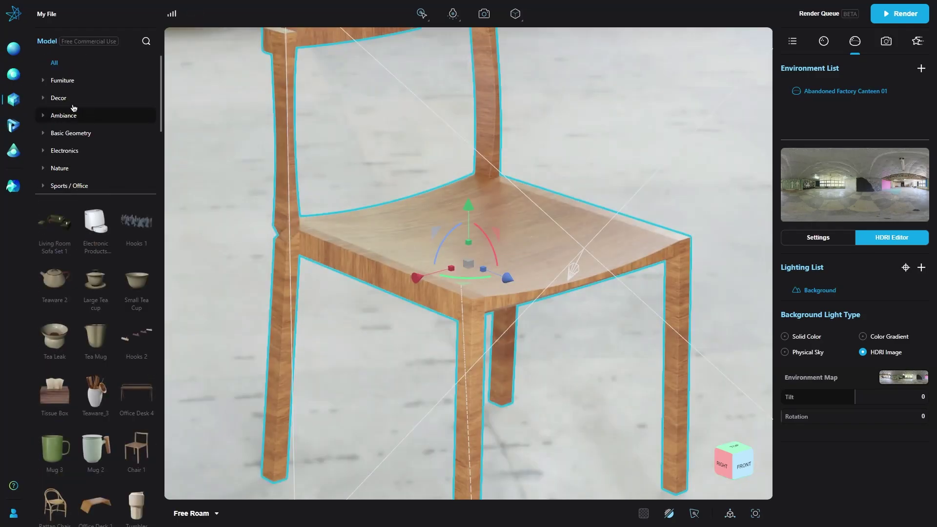
left_click(62, 78)
left_click_drag(99, 310, 325, 414)
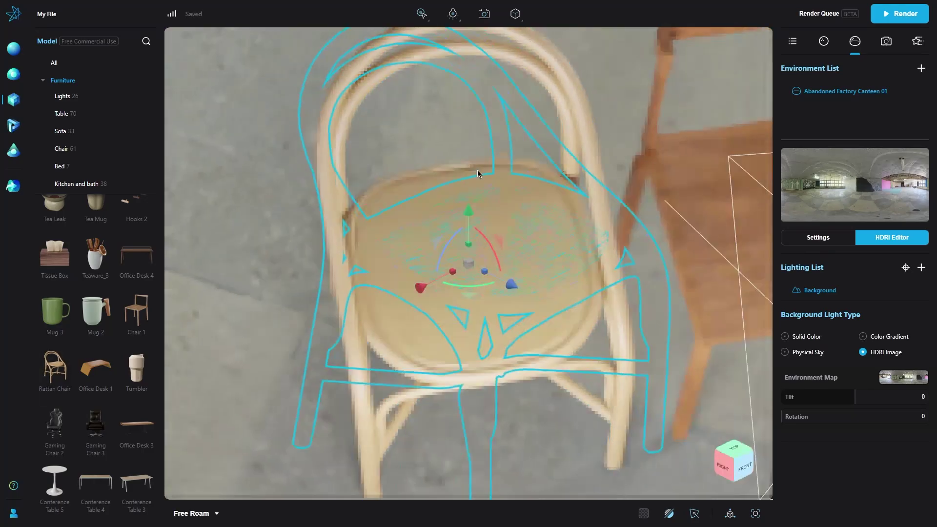
scroll(95, 342, "down", 5)
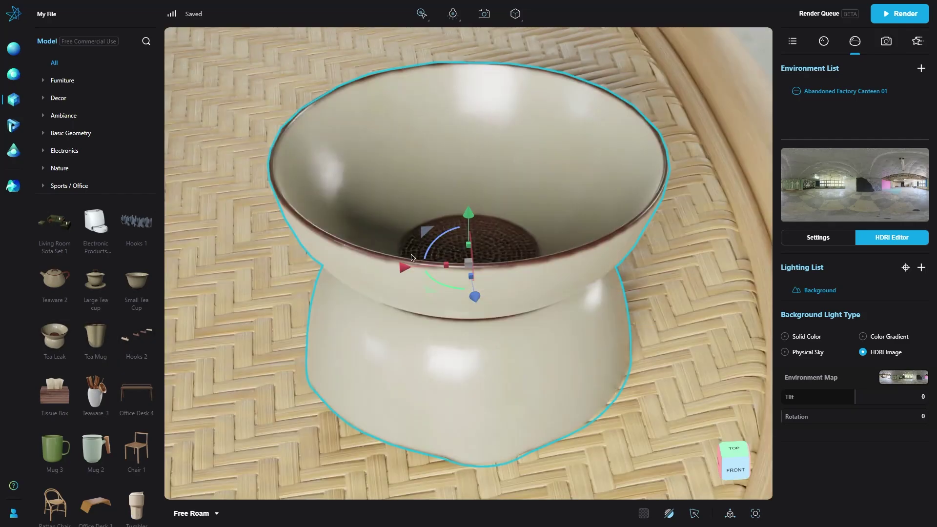
Try a tile material, then a metal material, on the bowl on the rattan chair
left_click(13, 74)
left_click(13, 49)
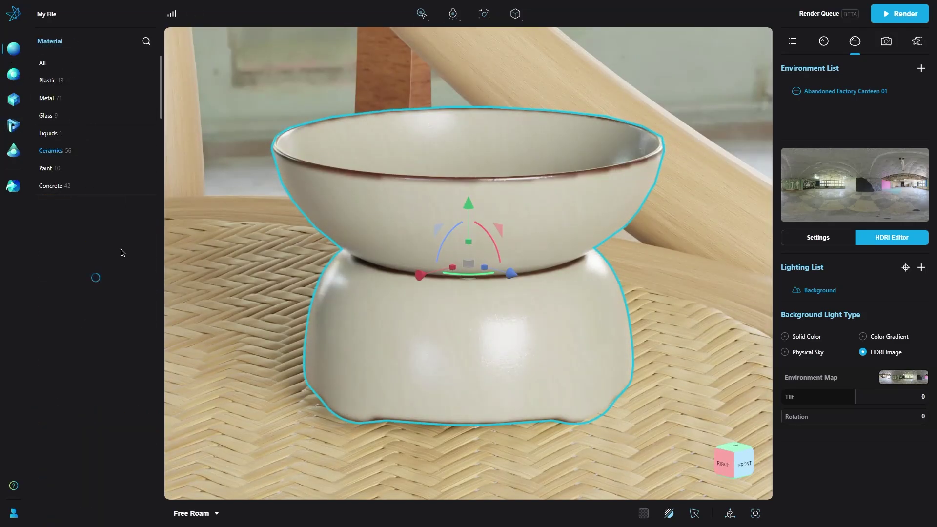
mouse_move(117, 252)
left_mouse_down()
mouse_move(495, 311)
mouse_move(468, 322)
left_mouse_up()
left_click(46, 98)
left_click_drag(110, 276, 464, 329)
scroll(465, 317, "down", 3)
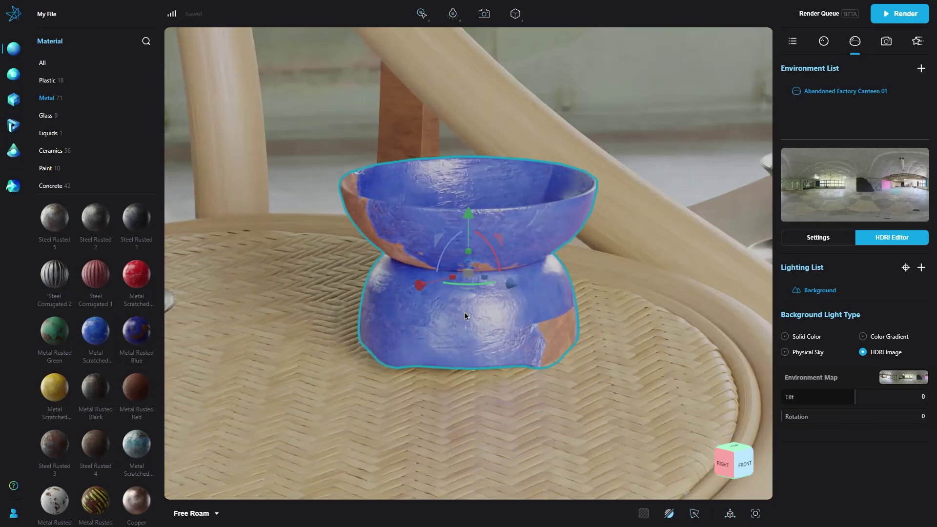
scroll(530, 286, "down", 5)
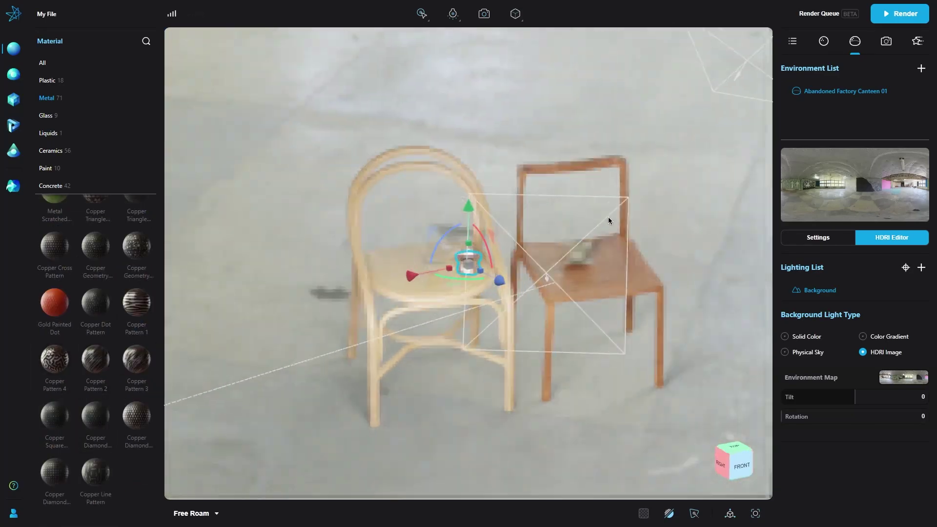
Browse down through the model library
left_click(13, 100)
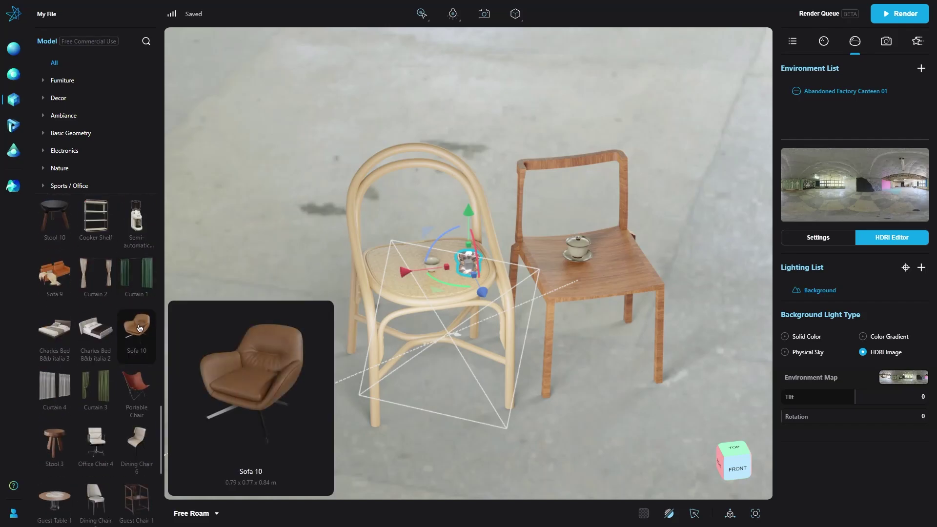
scroll(139, 324, "down", 5)
scroll(131, 414, "down", 2)
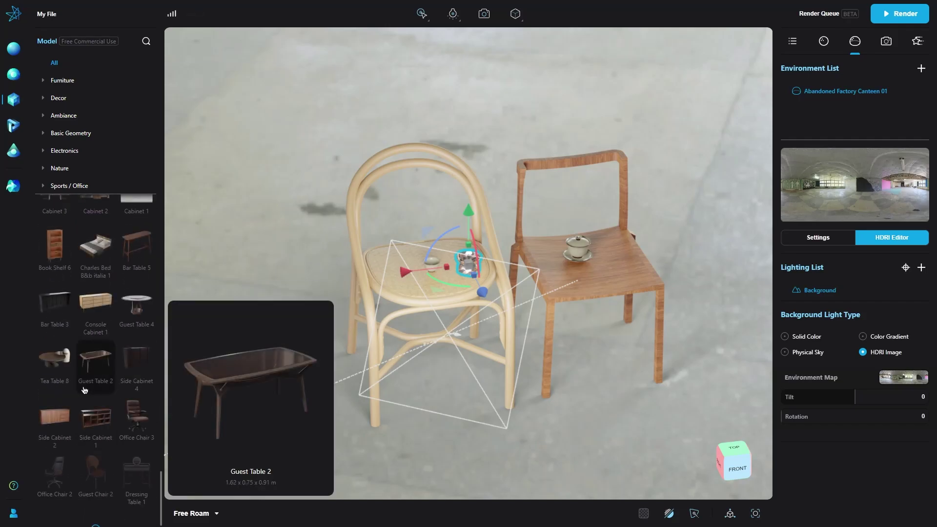
scroll(134, 393, "down", 5)
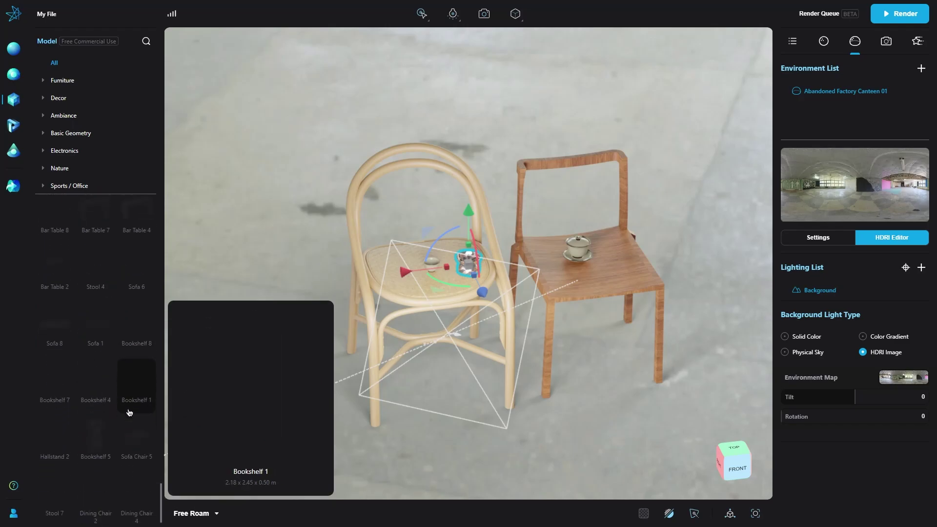
scroll(133, 404, "down", 2)
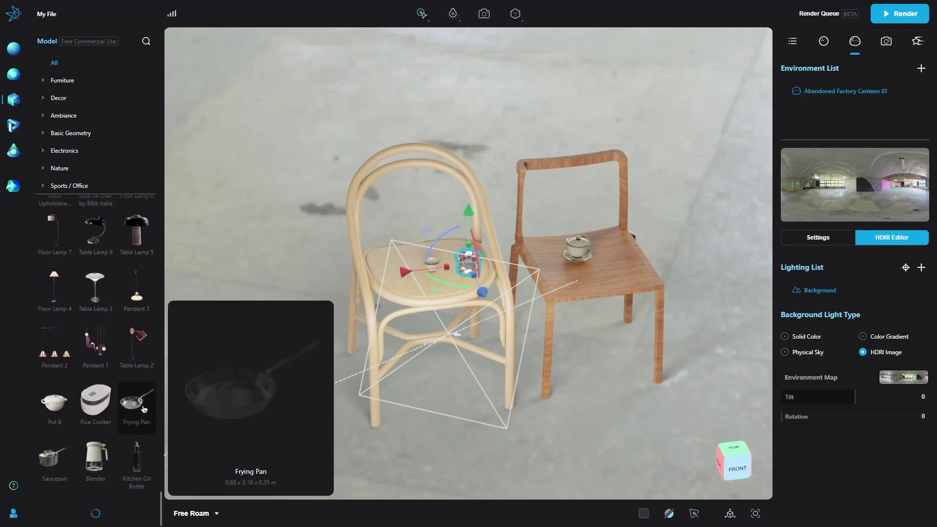
scroll(125, 438, "down", 4)
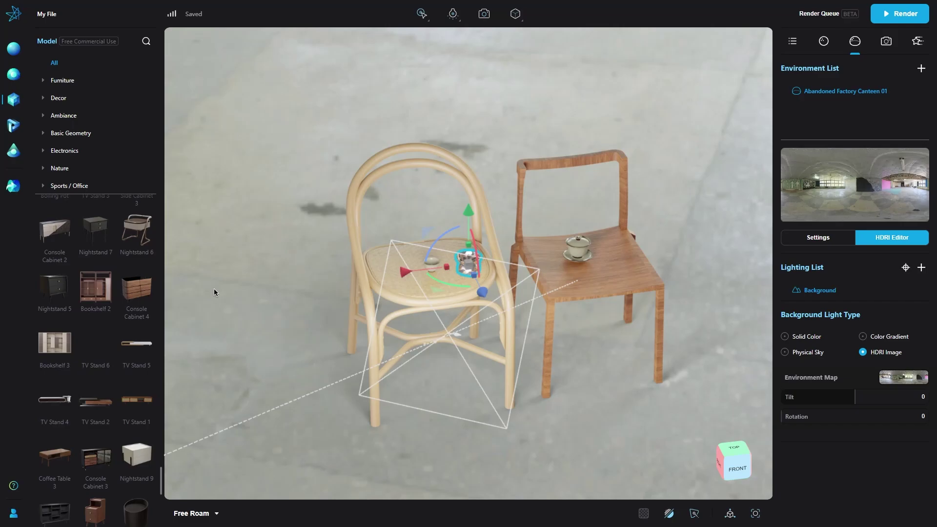
Frame the bowl, toggle the viewport Denoiser off and on, then select the rattan chair
key("f")
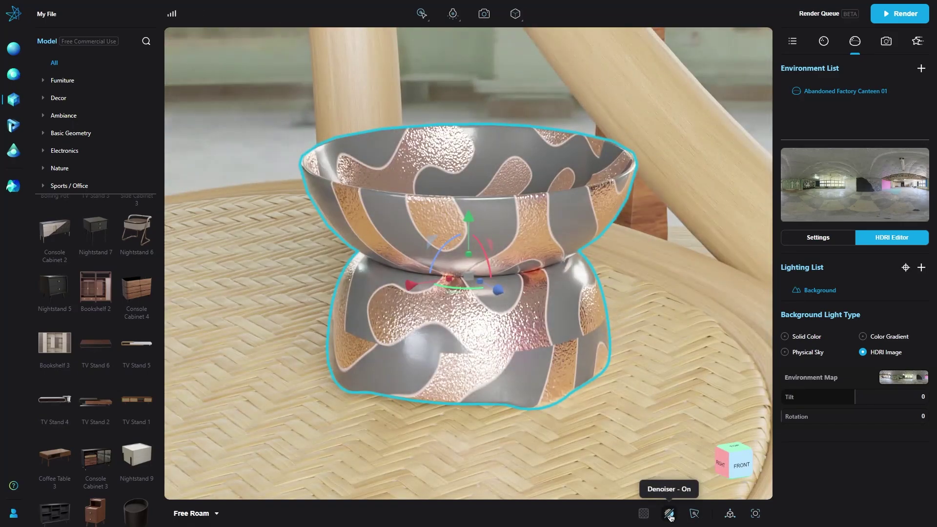
left_click(670, 514)
scroll(653, 403, "up", 5)
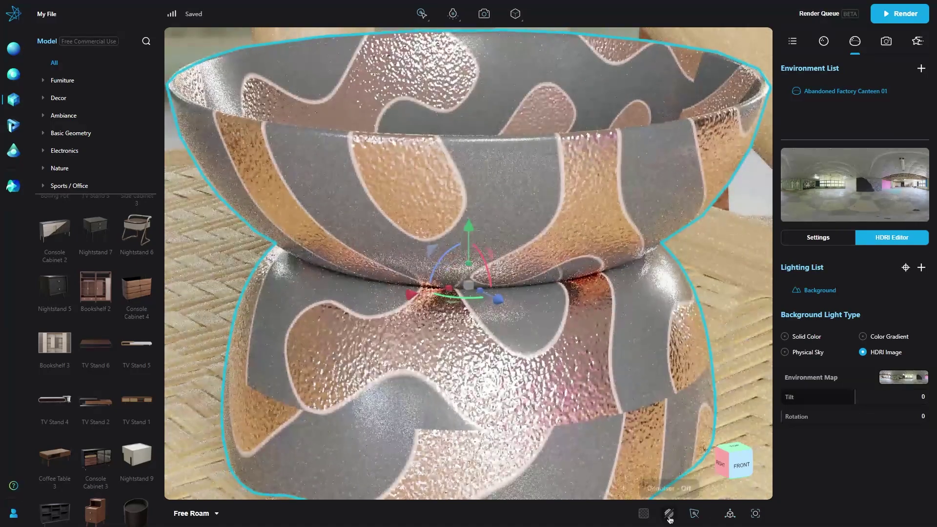
left_click(670, 514)
scroll(708, 313, "down", 10)
left_click(658, 343)
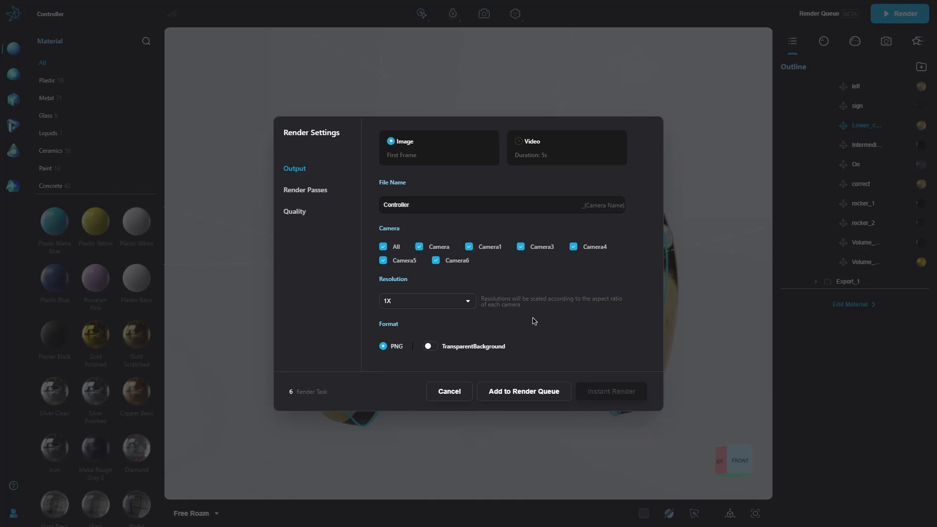
Review the render passes and quality settings, then queue six Controller camera PNG renders
left_click(305, 190)
left_click(296, 243)
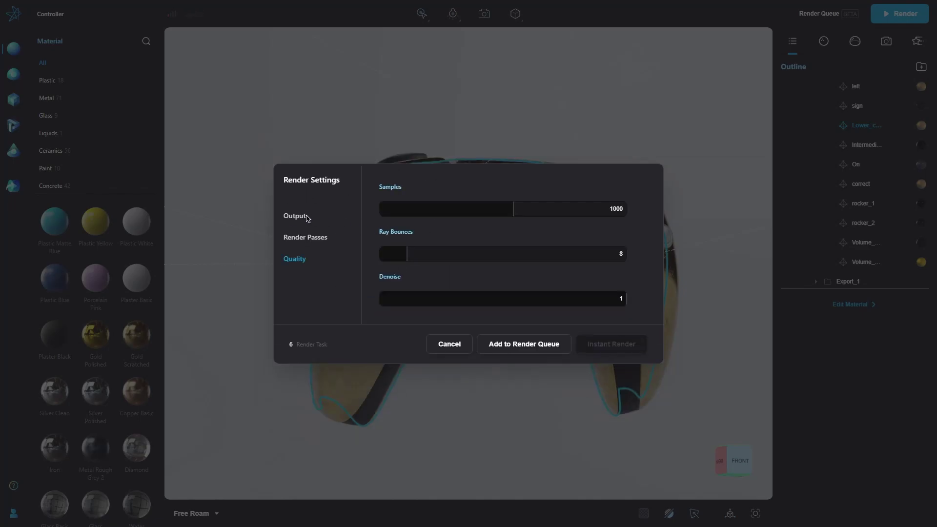
left_click(308, 218)
left_click(524, 396)
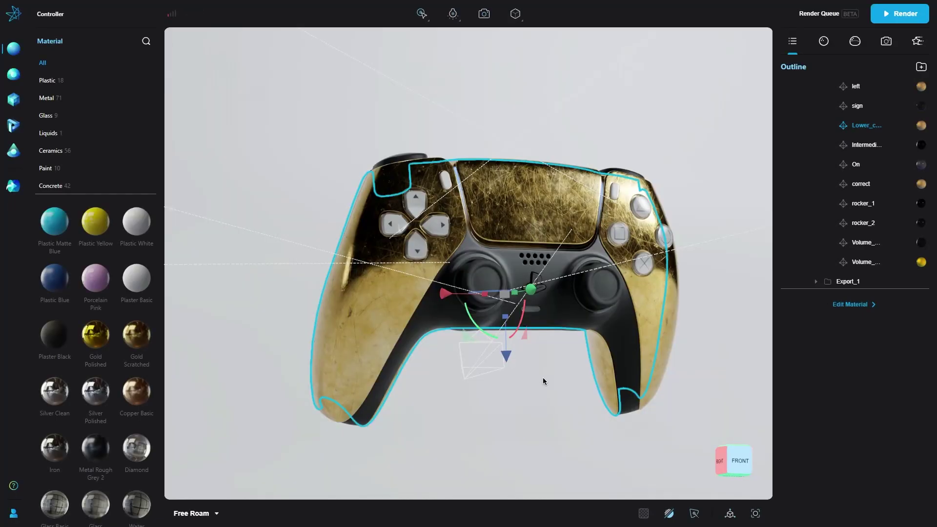
Confirm the six tasks in the Render Queue, then switch the viewport to the camera view
left_click(813, 13)
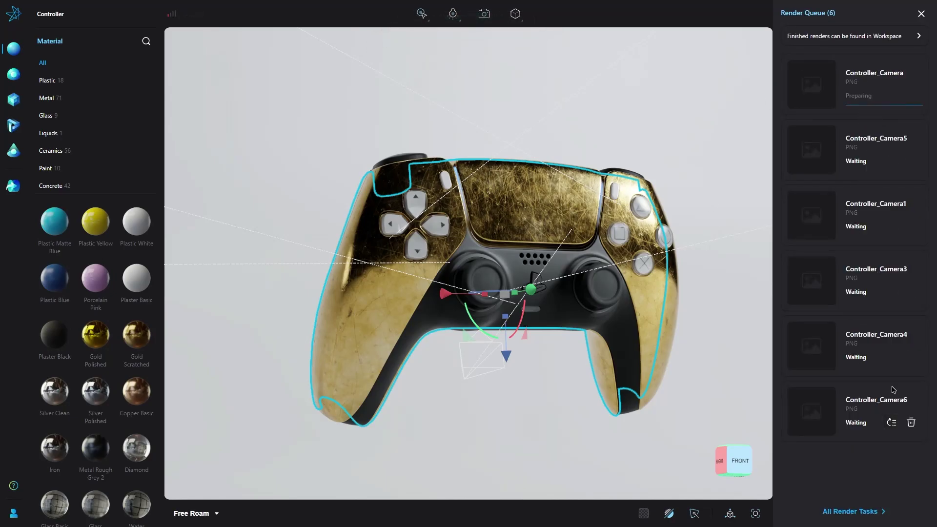
left_click(908, 36)
left_click(216, 515)
left_click(196, 391)
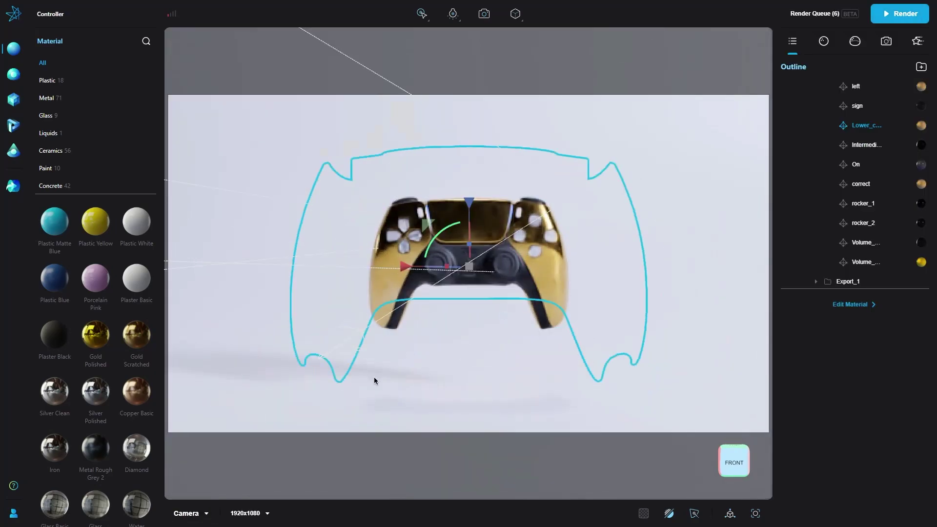
Add the last camera motion preset, Camera Shake Effect, from the Animation library to the Controller scene
left_click(14, 125)
left_click(65, 81)
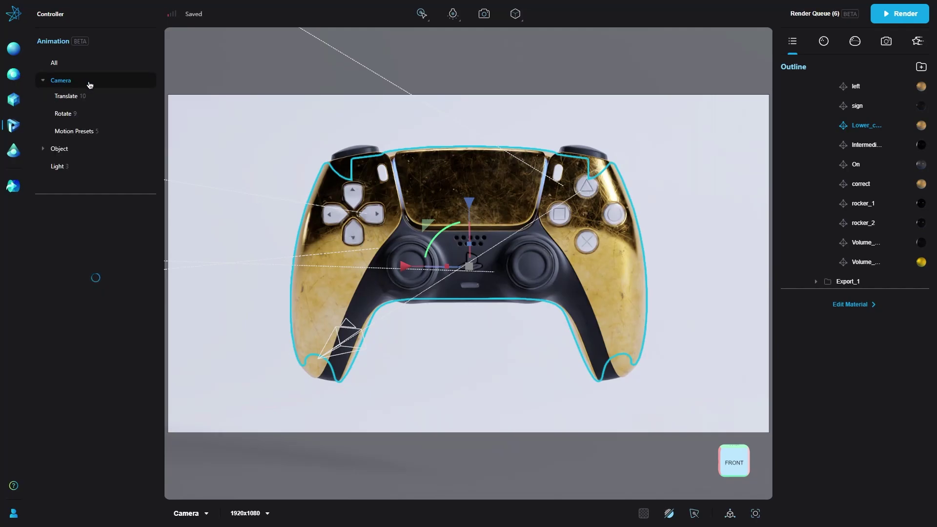
left_click(74, 131)
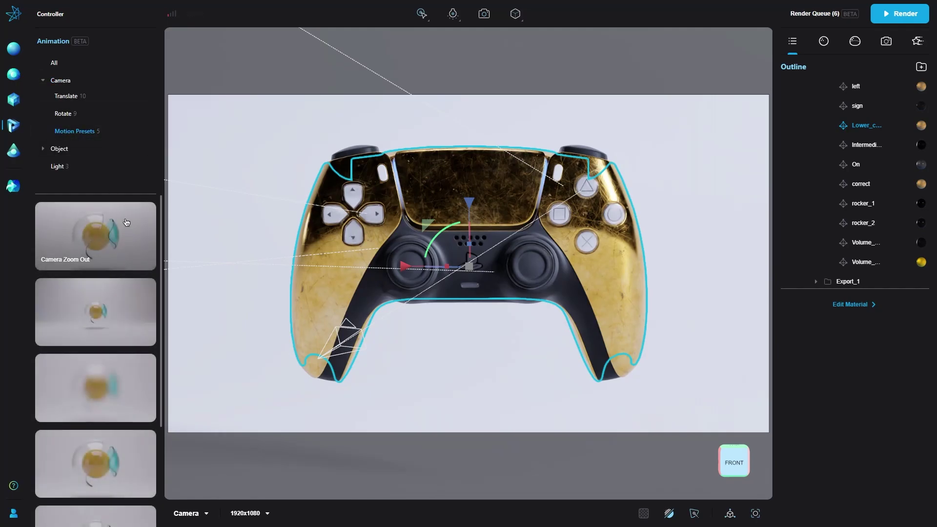
scroll(97, 342, "down", 3)
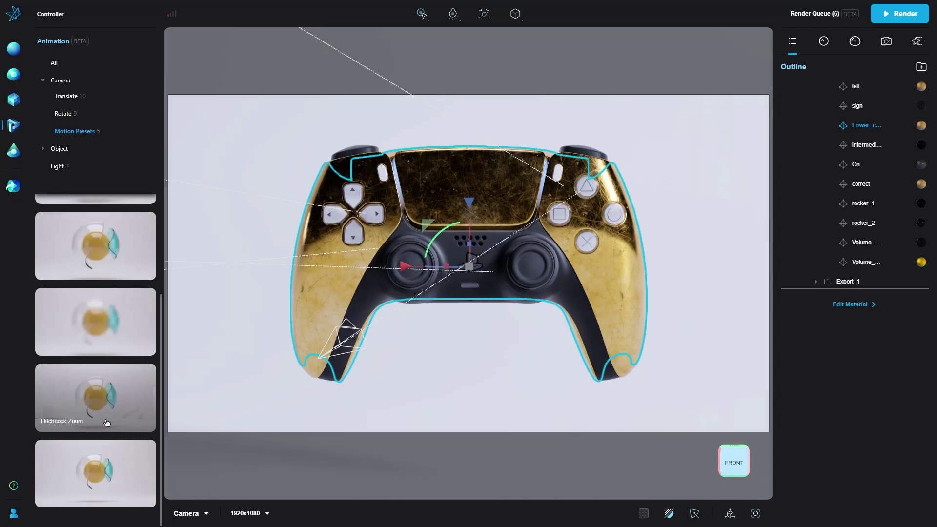
left_click(105, 471)
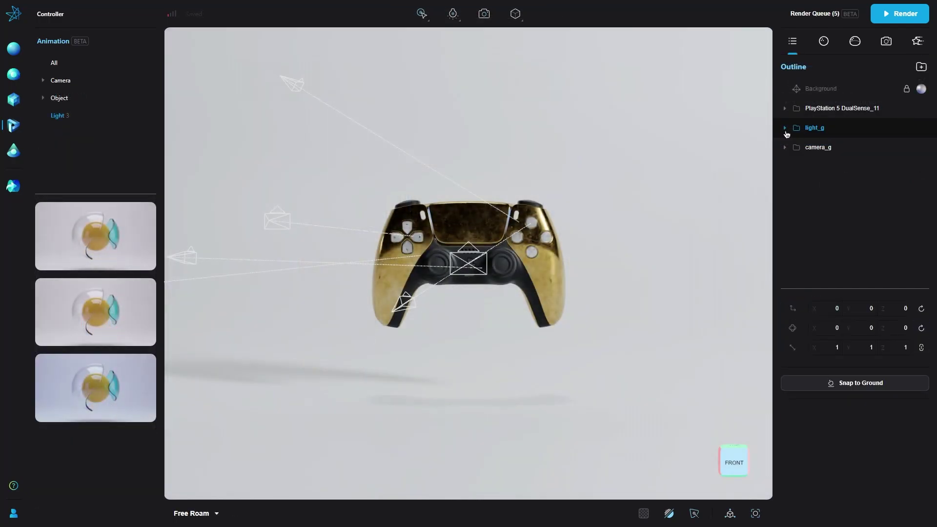
left_click(786, 130)
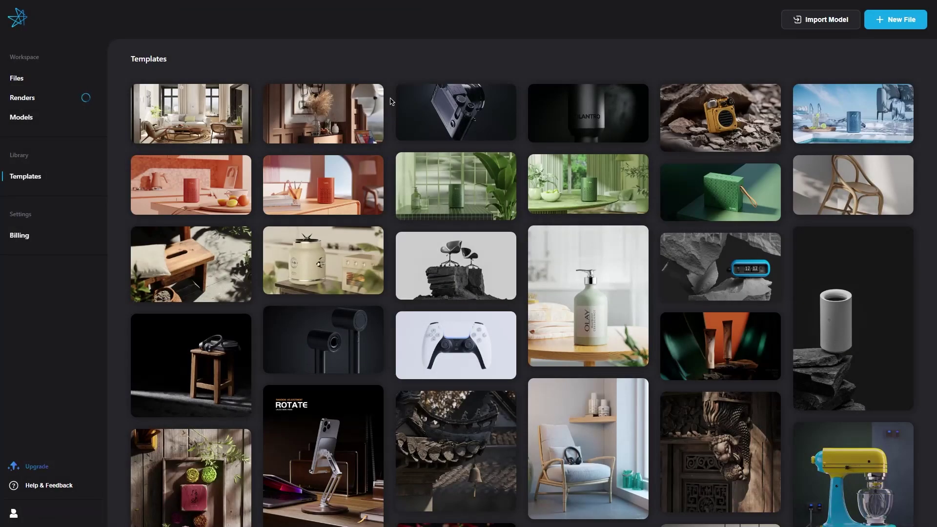
Scroll through the Templates gallery to find the Headphones chair template
scroll(390, 101, "down", 5)
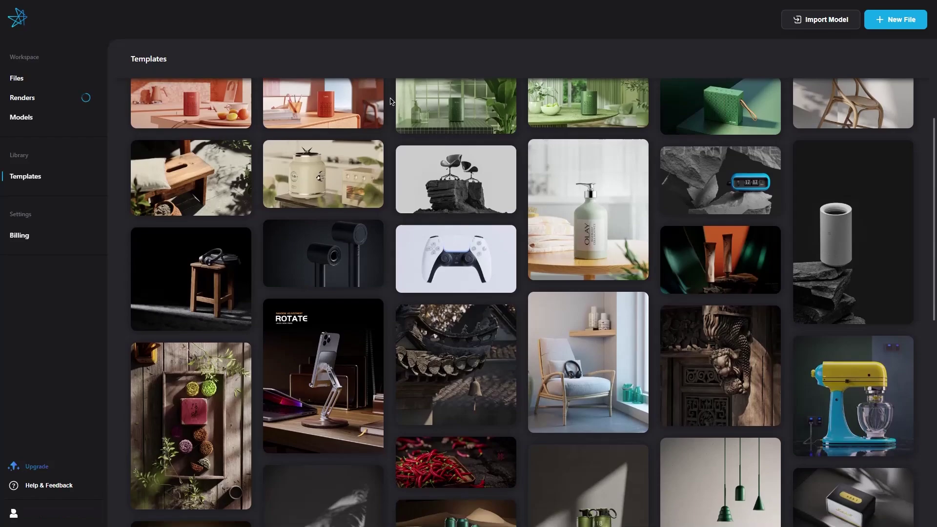
scroll(391, 102, "down", 8)
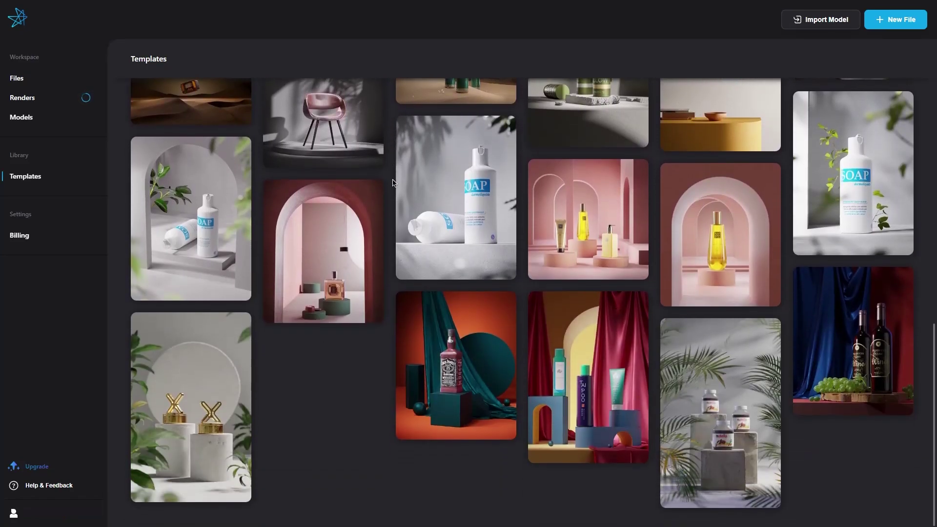
scroll(601, 237, "up", 7)
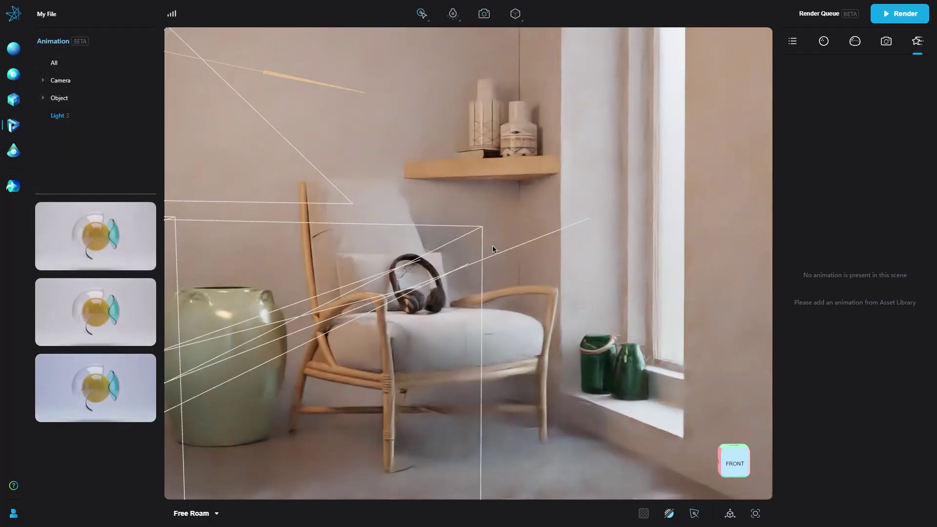
left_click_drag(493, 245, 431, 300)
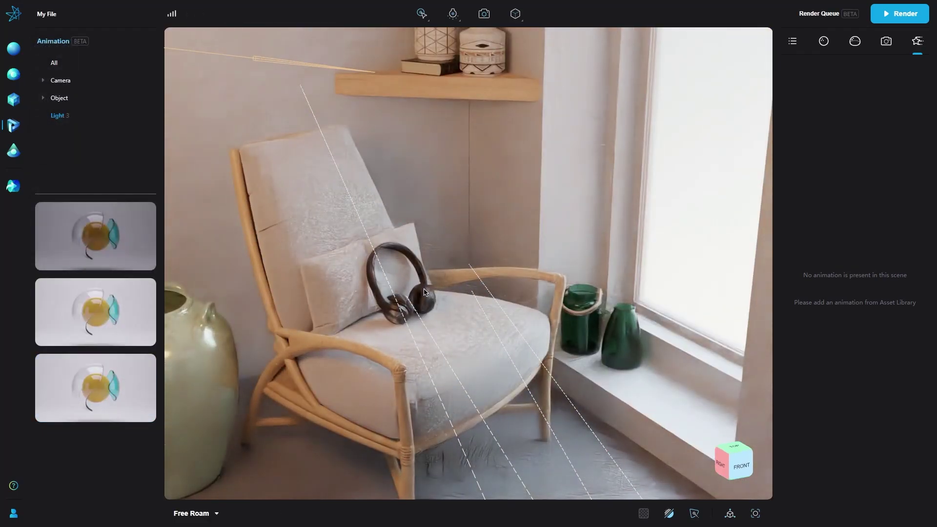
scroll(428, 291, "up", 5)
scroll(429, 292, "down", 2)
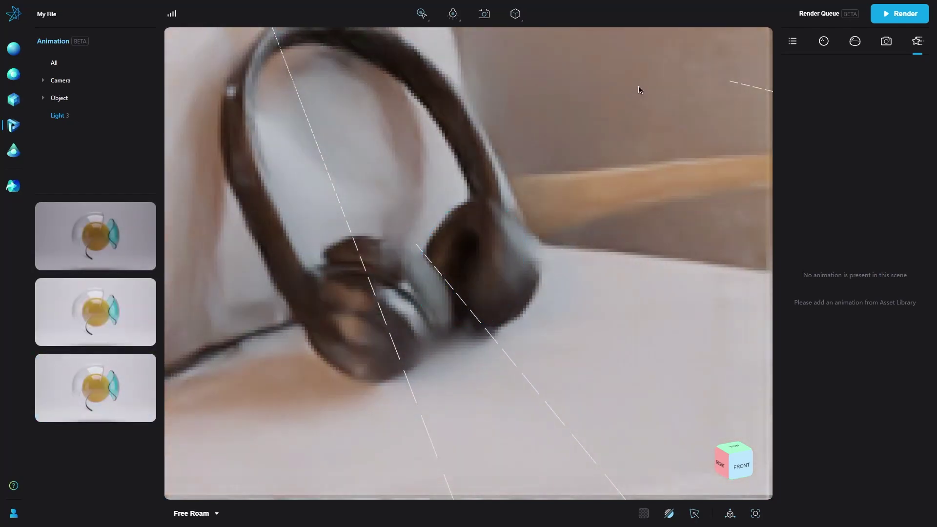
scroll(605, 149, "down", 5)
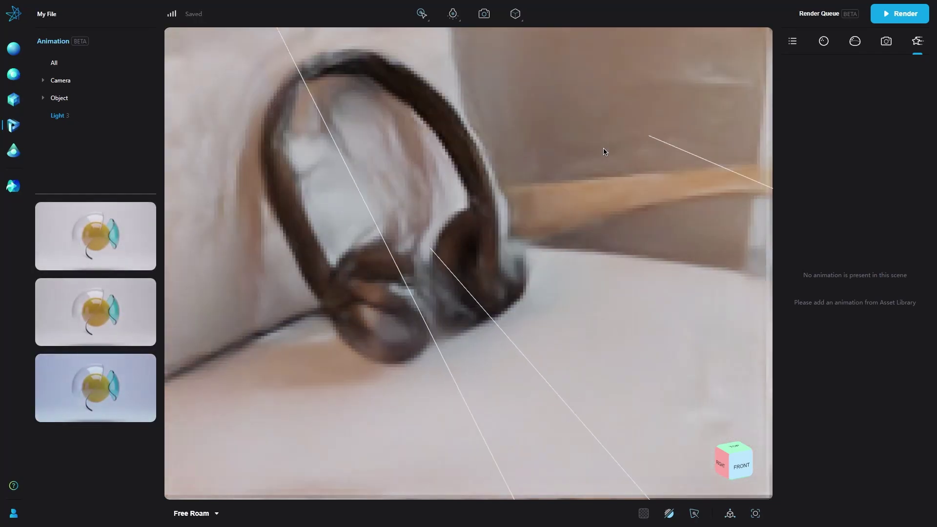
left_click_drag(590, 159, 480, 178)
scroll(526, 171, "down", 6)
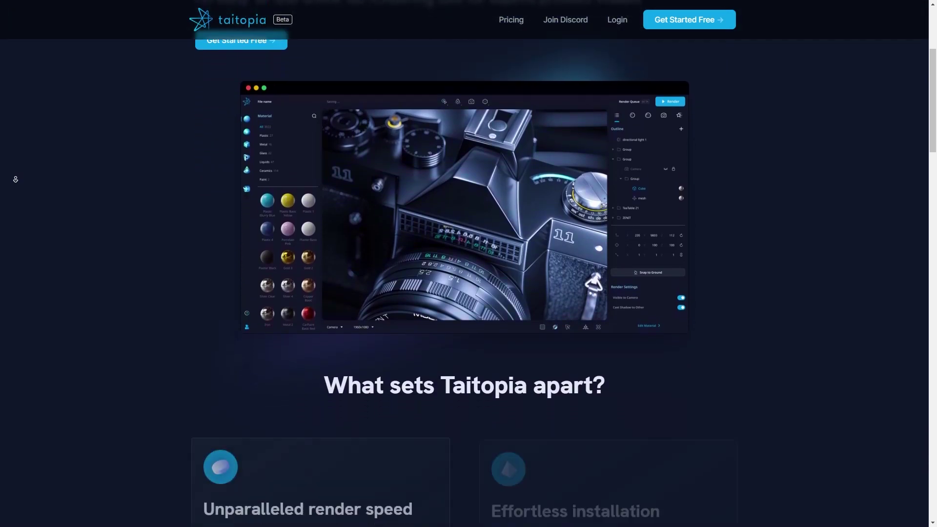
scroll(15, 181, "down", 5)
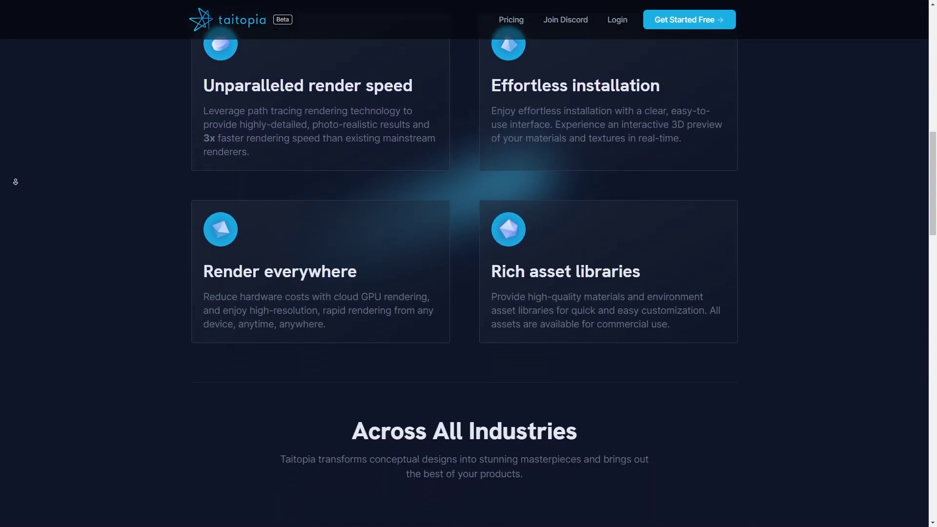
Scroll the Taitopia homepage down to the feature cards and back to the top
scroll(19, 151, "up", 15)
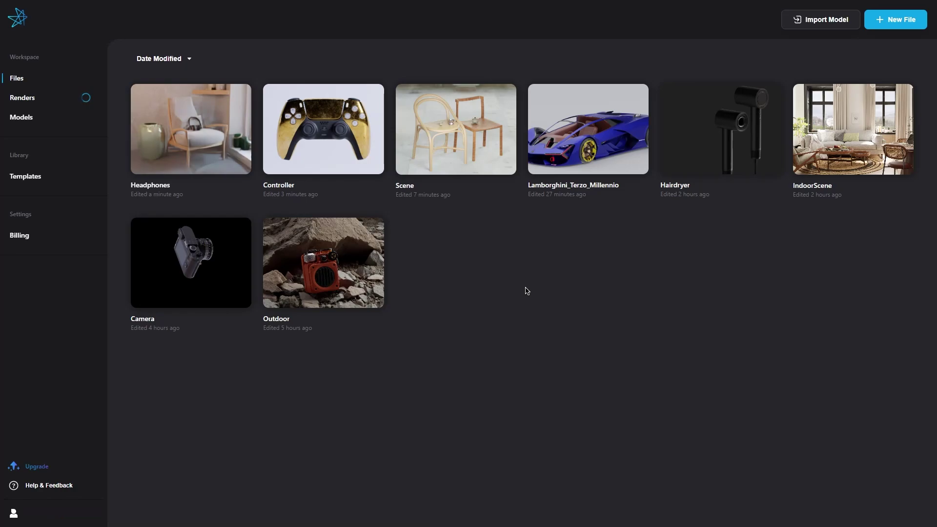
Look over the finished renders, then the Render Queue page, and go back
left_click(36, 99)
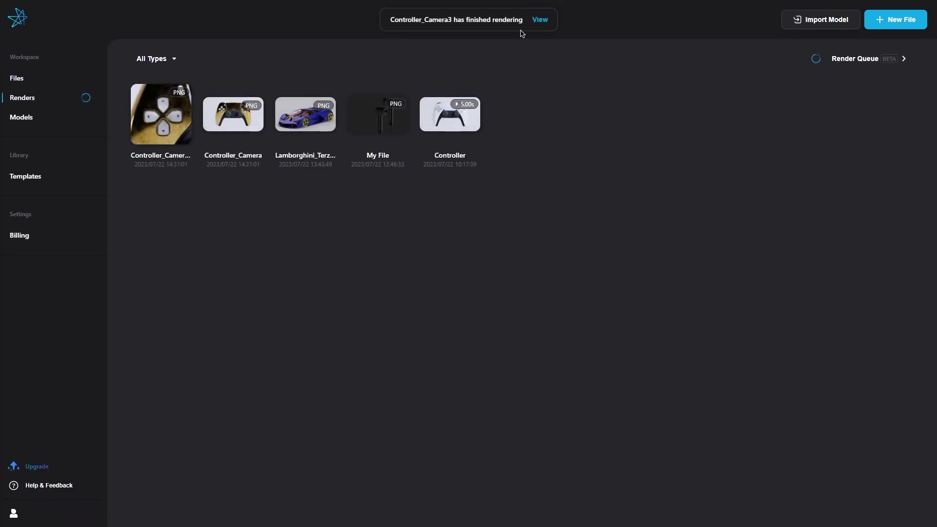
left_click(860, 59)
key("alt+Left")
key("alt+Left")
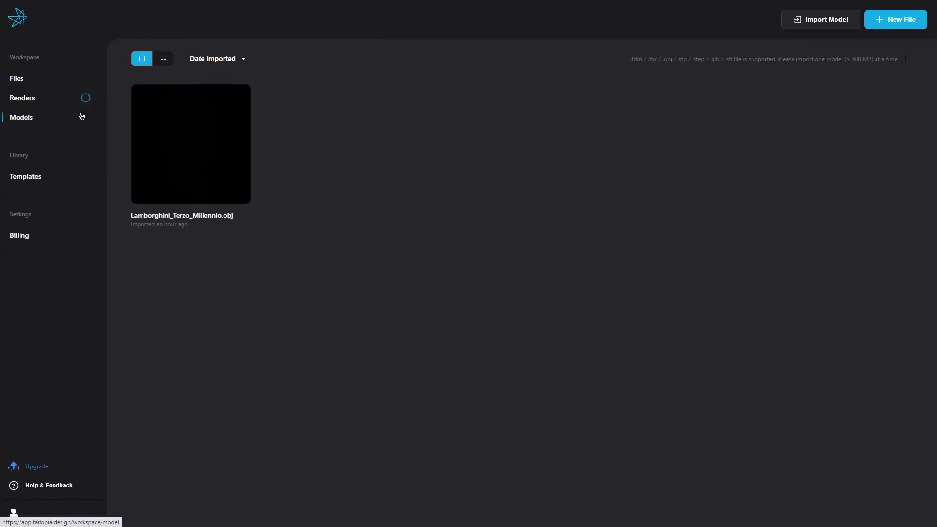
Scroll through the Templates gallery, then bring up the Billing page with plan and usage
left_click(43, 184)
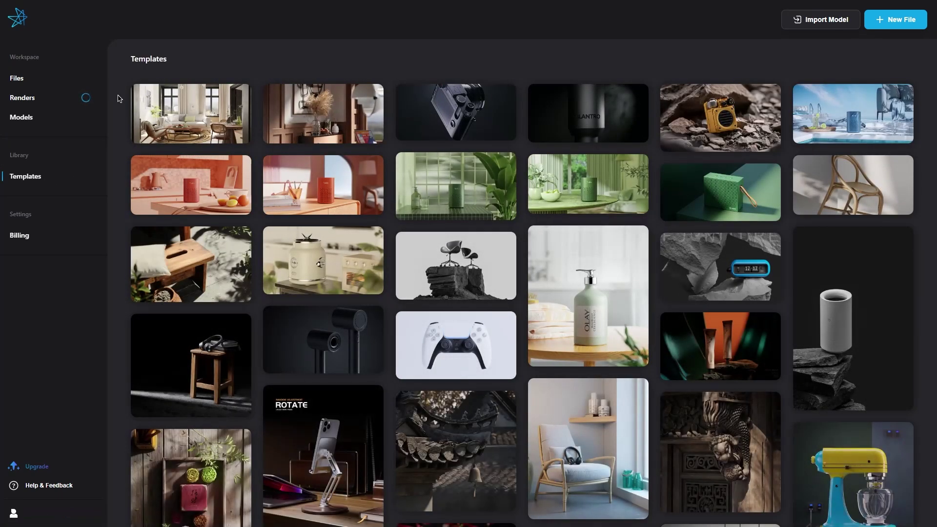
scroll(122, 103, "down", 5)
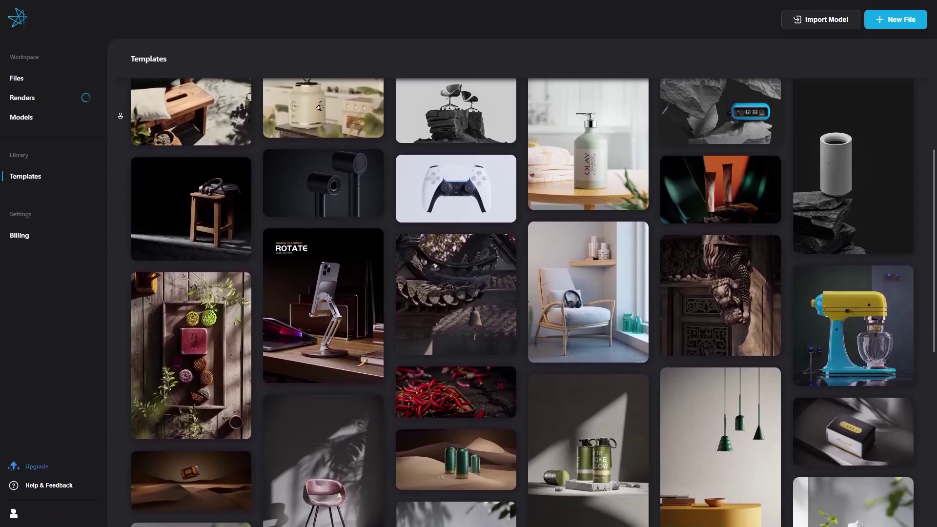
scroll(121, 117, "down", 7)
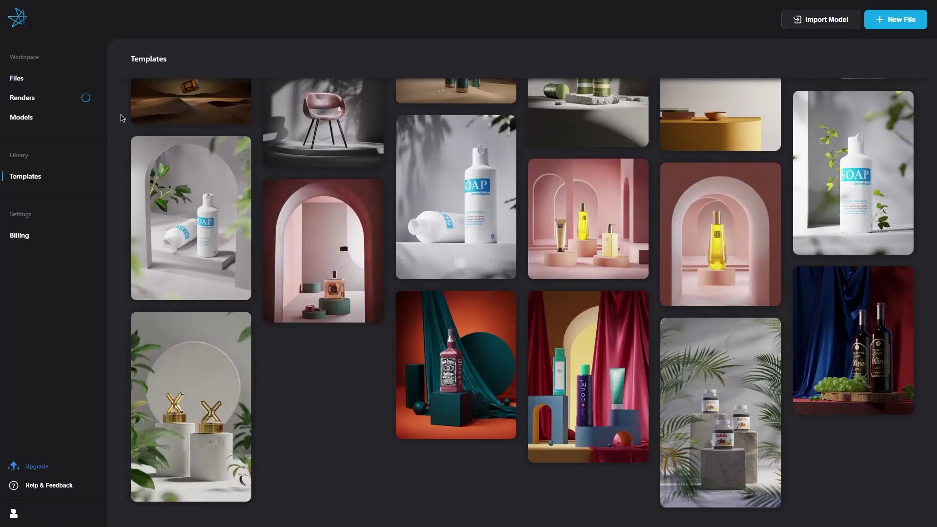
left_click(19, 235)
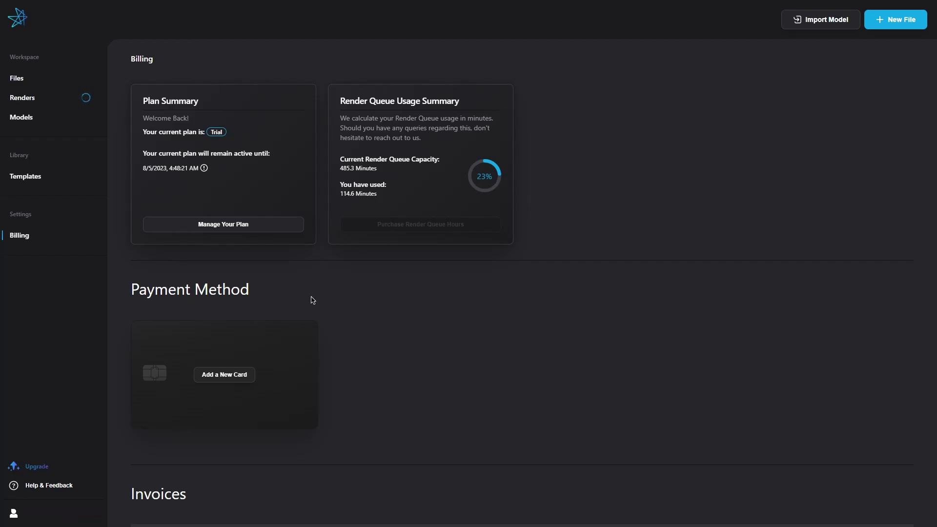
Switch the Pro plan's payment period to Billed Annually to see the $348.00 price
scroll(349, 300, "down", 1)
scroll(358, 301, "up", 1)
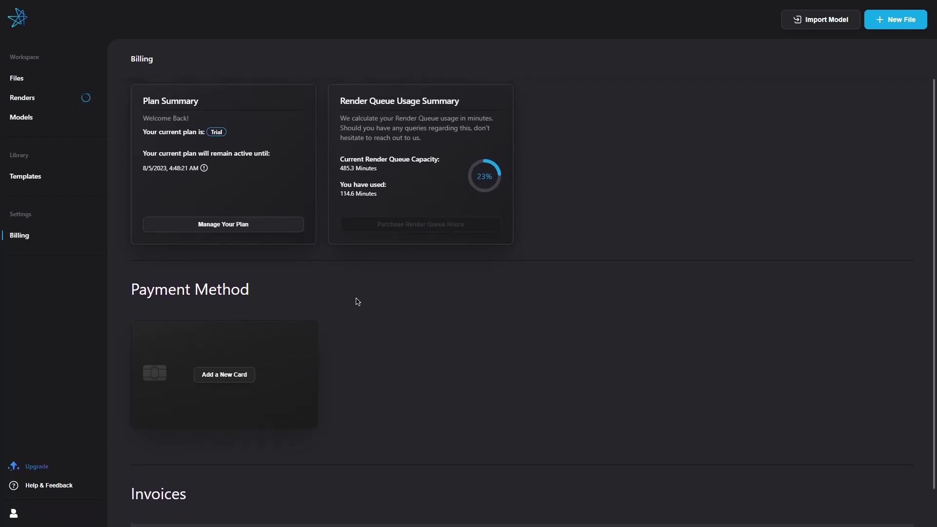
left_click(235, 227)
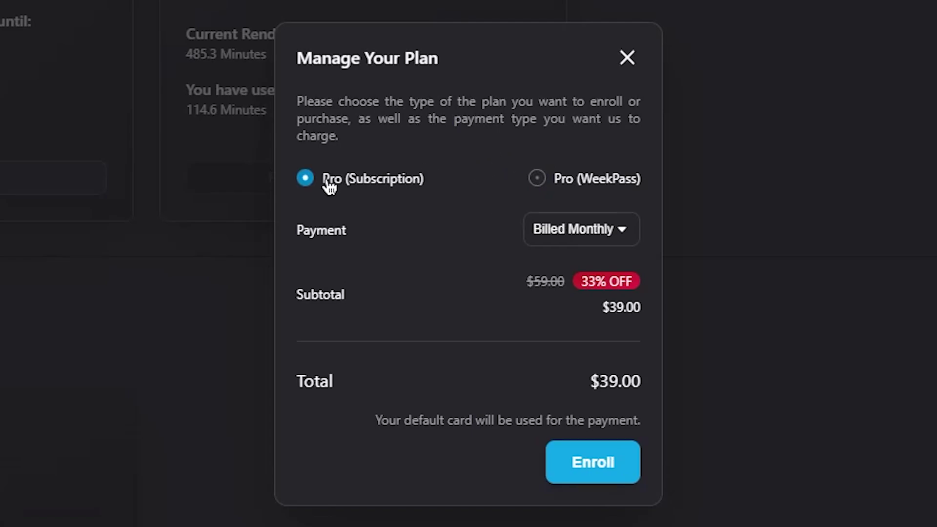
left_click(632, 227)
left_click(583, 275)
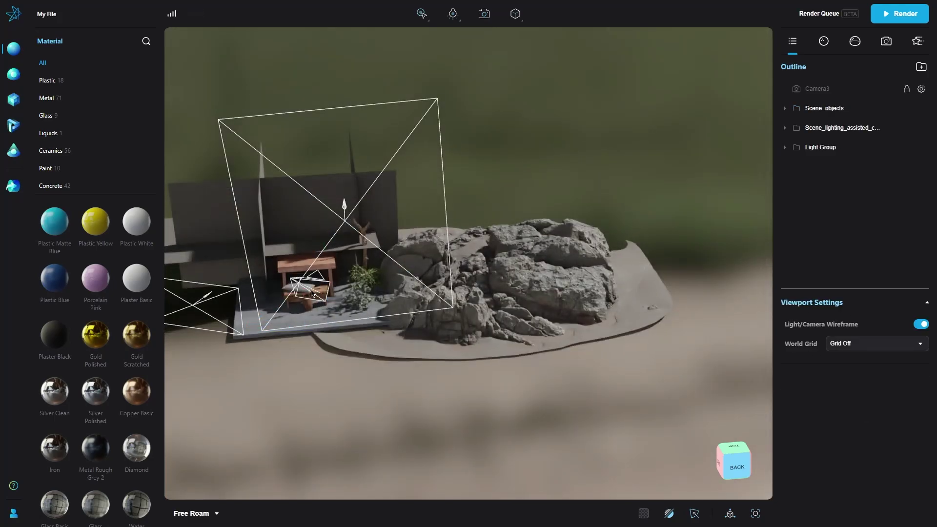
Frame the pillow and then the plant up close, then view the patio through Camera3
left_click(316, 292)
double_click(316, 291)
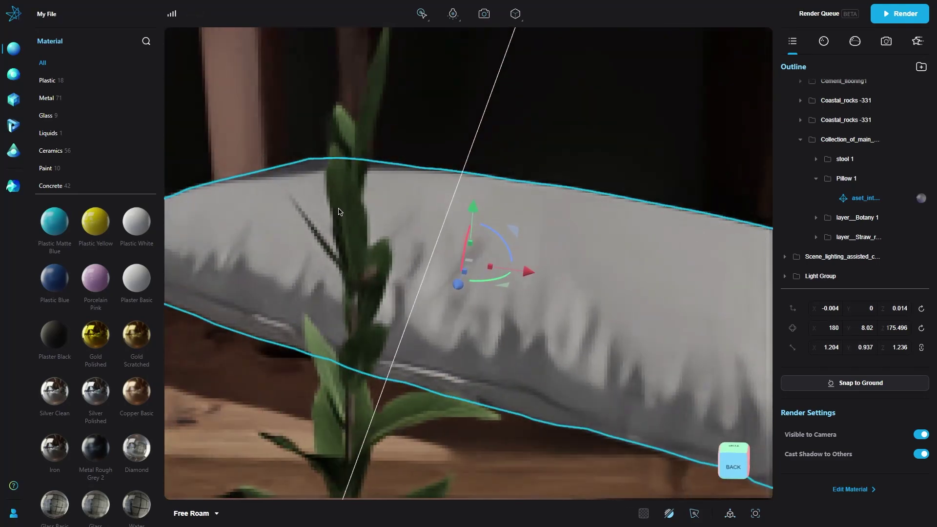
double_click(427, 410)
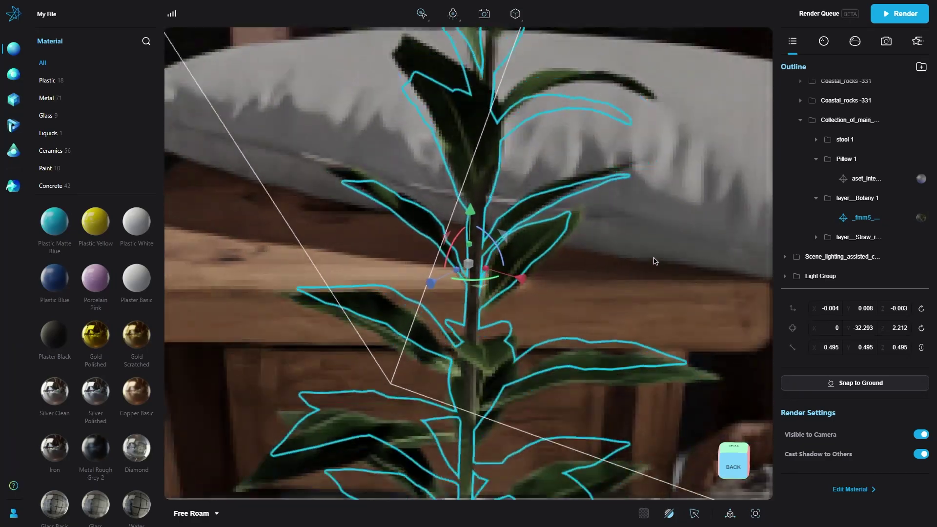
key("3")
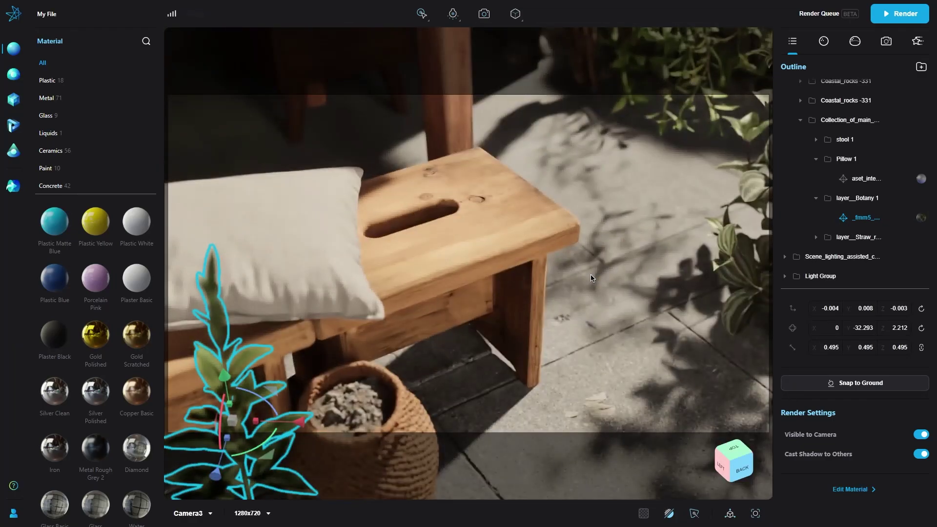
Check the top view, return to Camera3, and browse the environment, model, animation, lighting and import libraries
key("7")
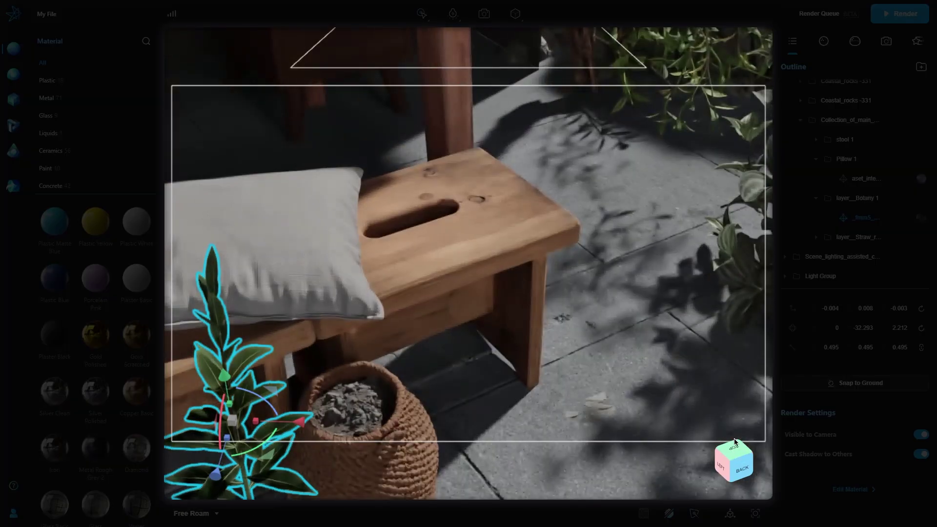
key("3")
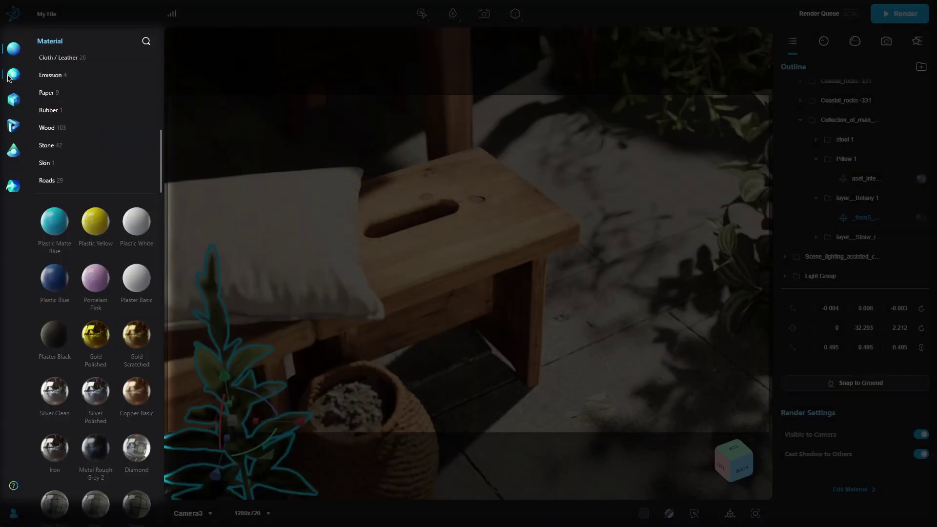
left_click(14, 74)
left_click(13, 100)
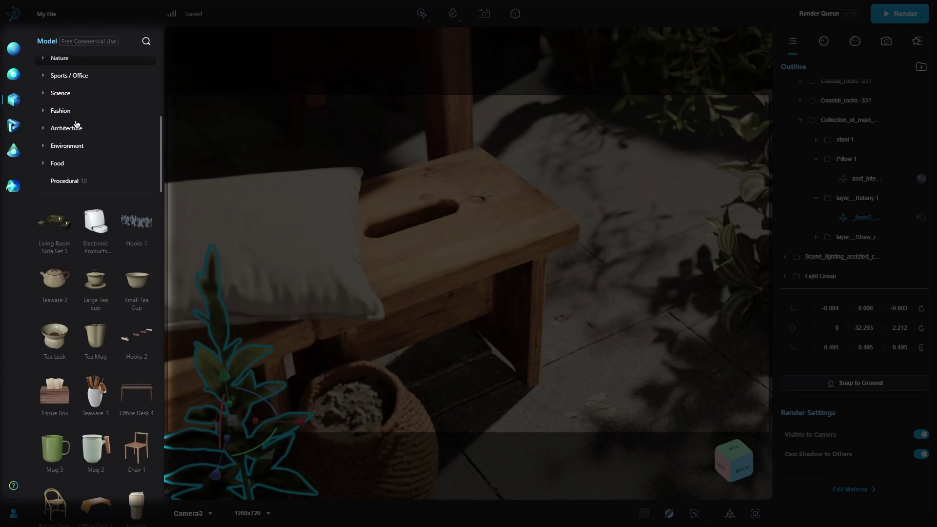
left_click(14, 126)
left_click(15, 151)
left_click(13, 186)
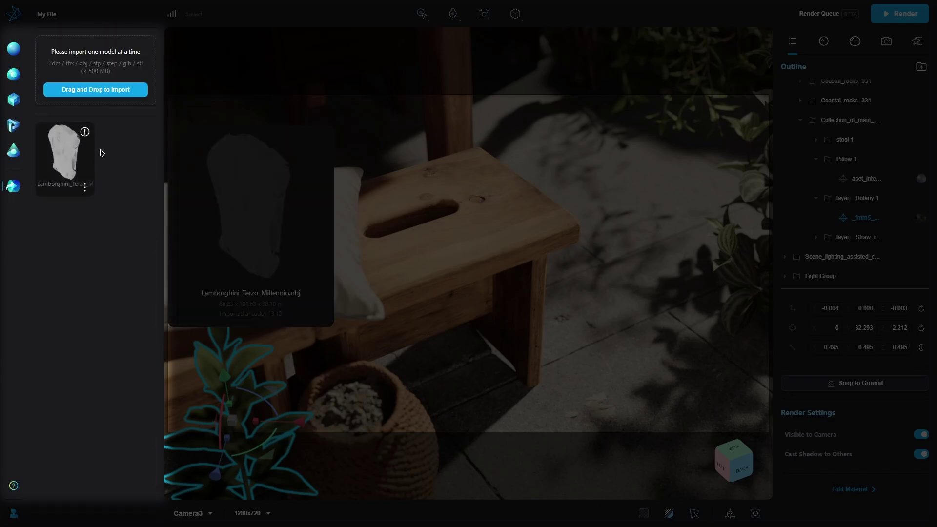
left_click(14, 49)
left_click(558, 163)
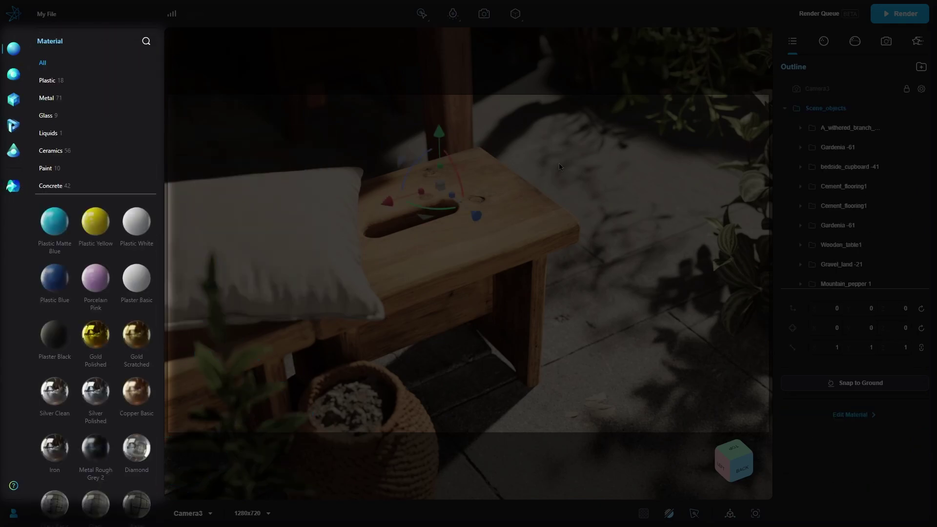
Collapse Scene_objects in the outline and pick a scene material to edit
left_click(821, 107)
left_click(823, 42)
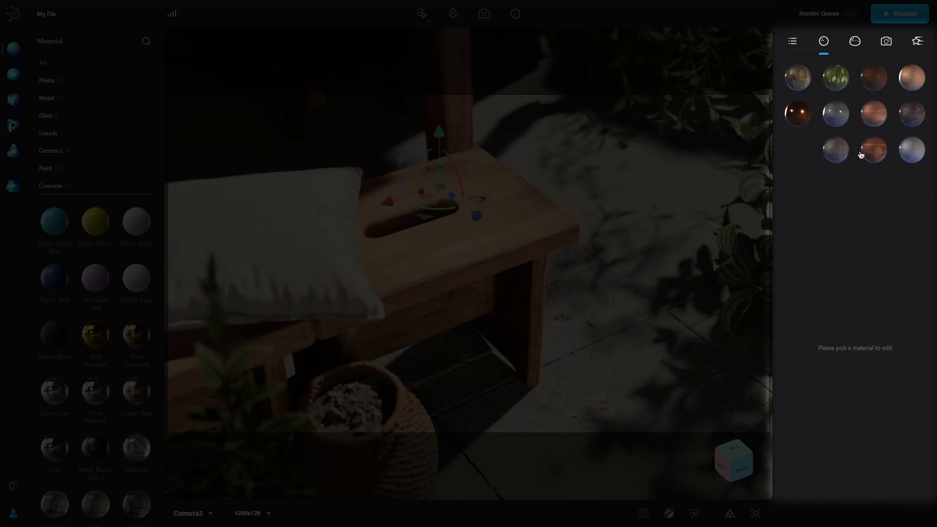
left_click(874, 78)
scroll(854, 244, "down", 5)
Try Small_Studio_05, settle on Hualu and check its HDRI, then view camera and animation settings
left_click(856, 41)
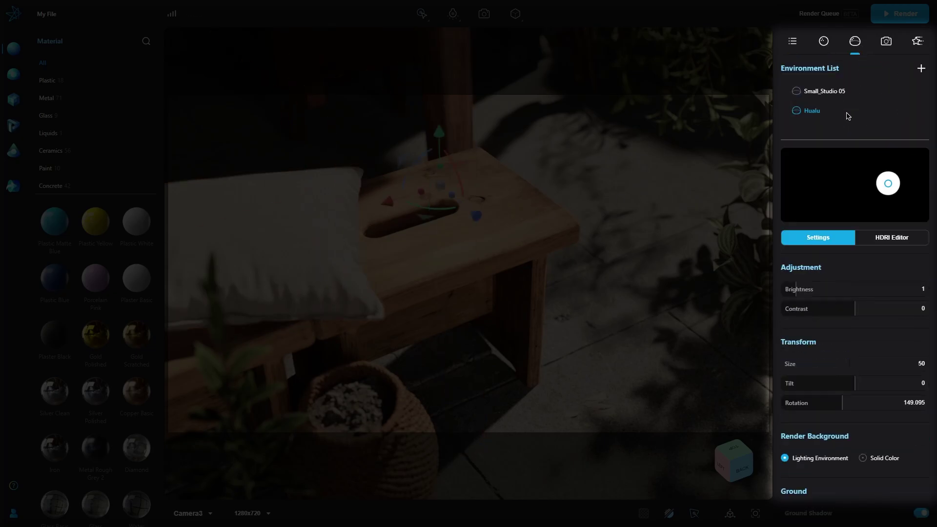
left_click(836, 94)
left_click(830, 110)
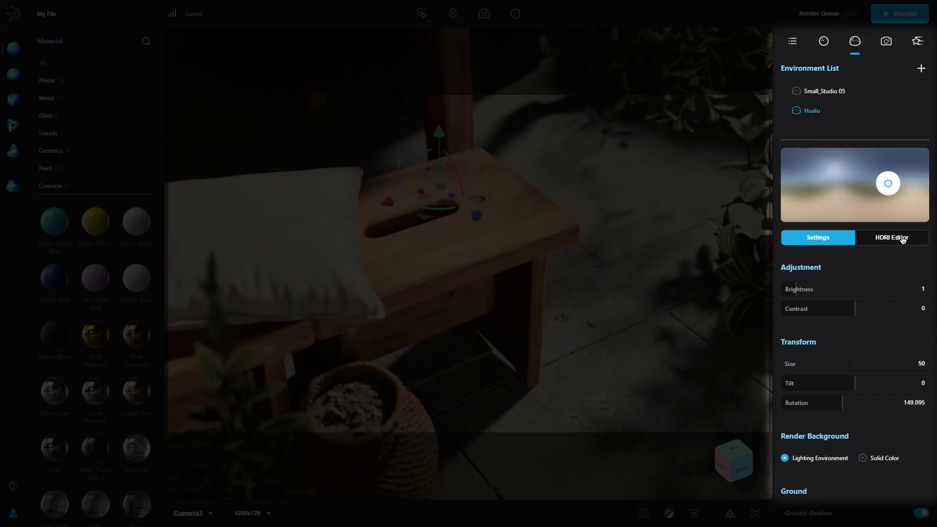
left_click(896, 238)
left_click(825, 238)
left_click(886, 41)
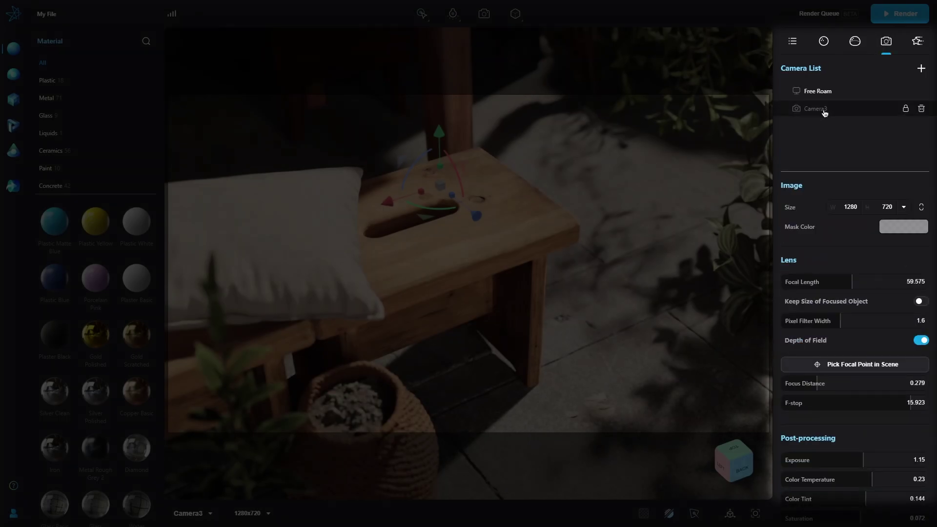
left_click(919, 41)
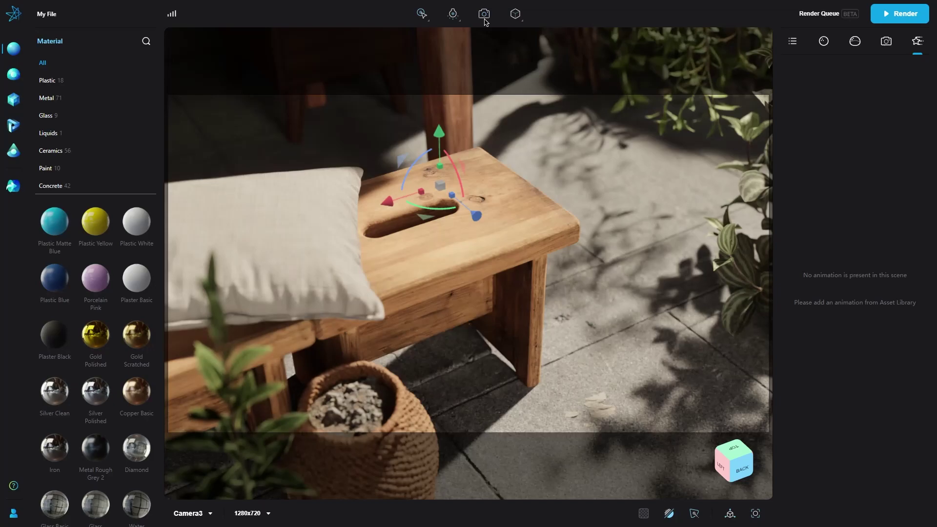
View the scene through Camera 5, check connection health, and queue a My File render
left_click(484, 14)
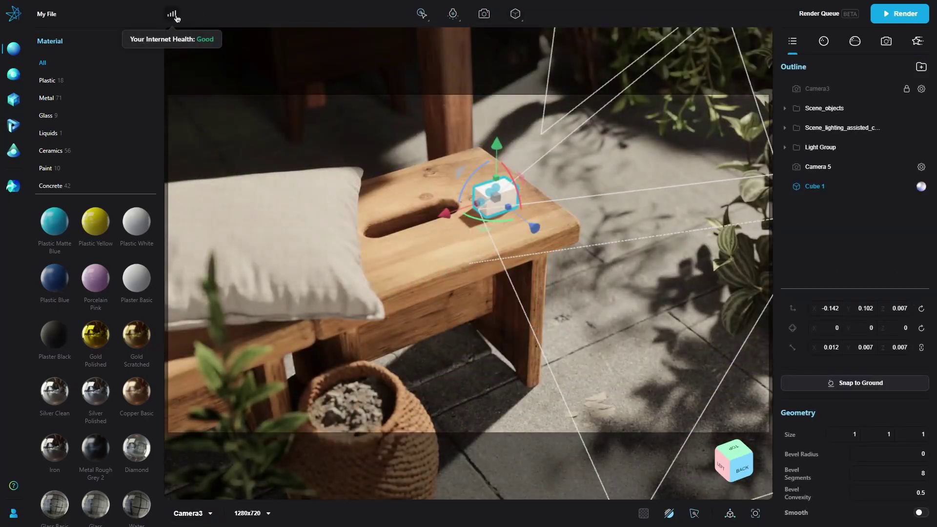
left_click(176, 18)
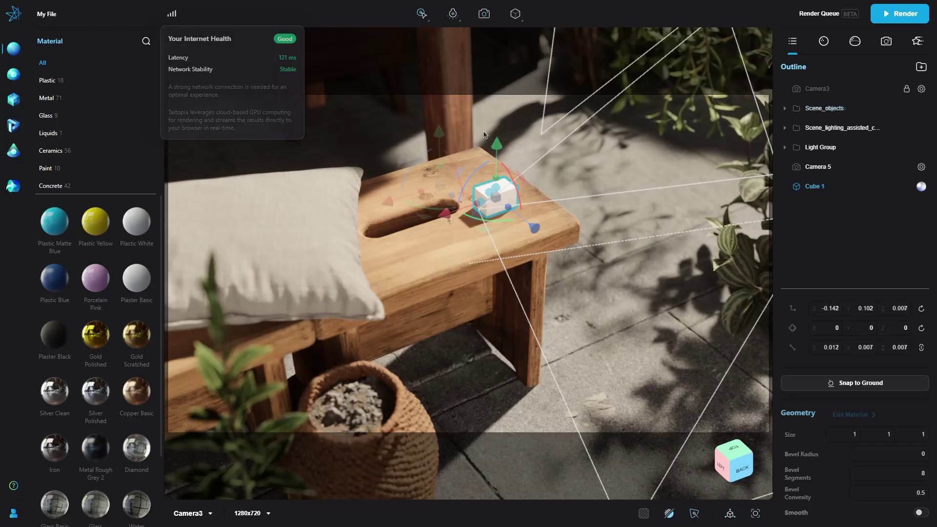
left_click(830, 12)
left_click(921, 14)
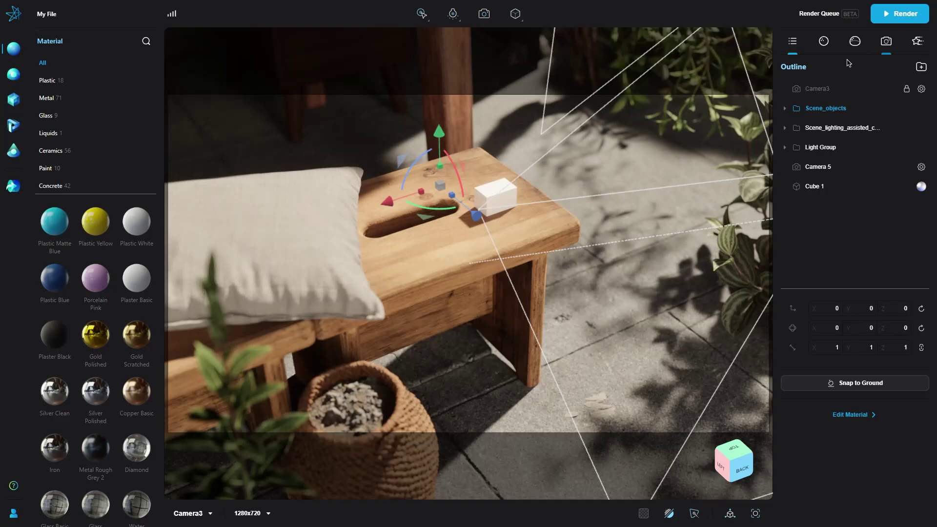
left_click(900, 14)
left_click(540, 379)
Check the queued My File render task and turn off the viewport denoiser
left_click(825, 15)
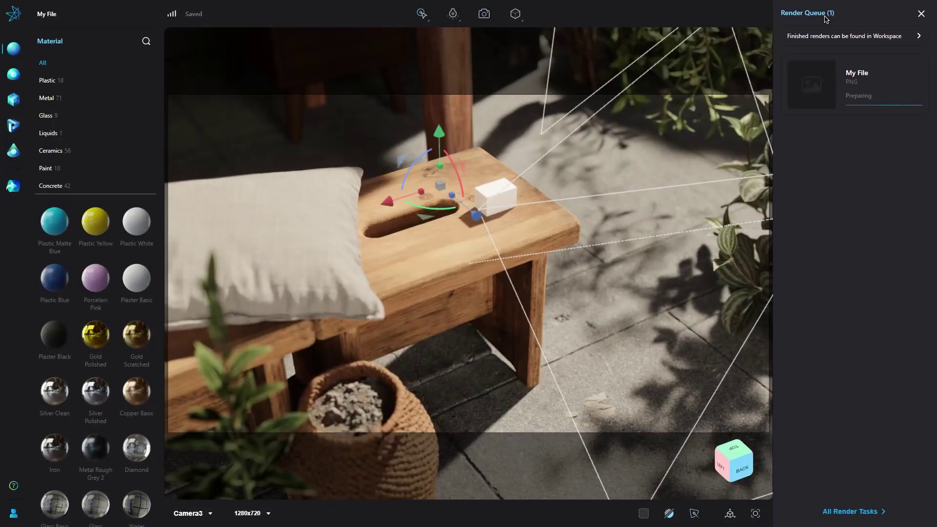
left_click(921, 14)
left_click(645, 514)
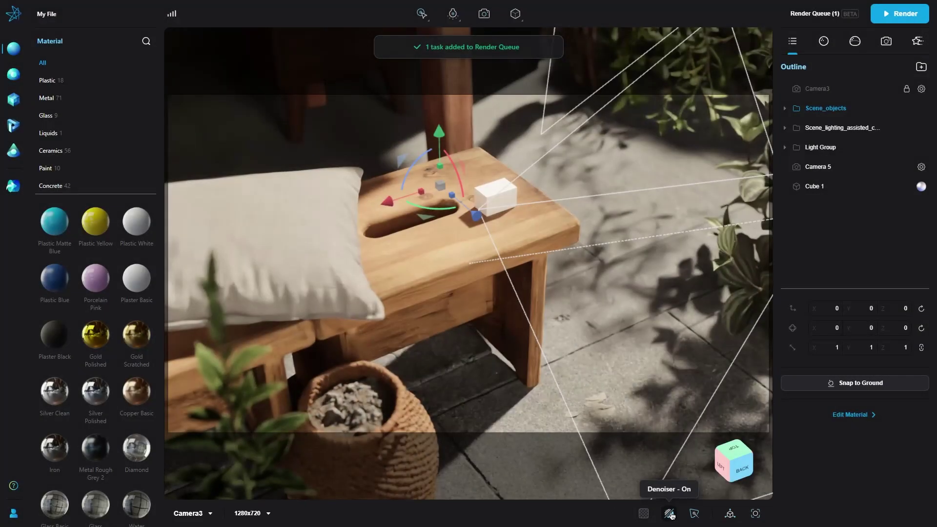
left_click(670, 514)
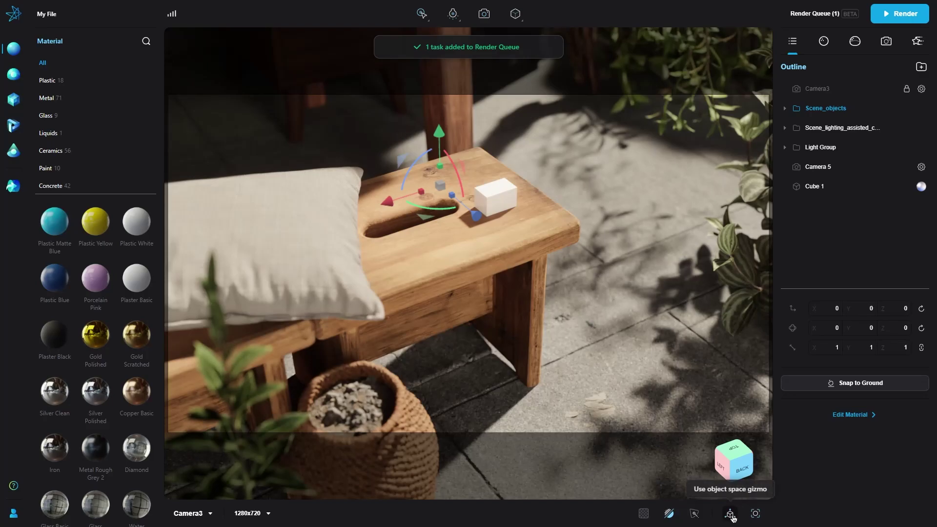
Tilt Cube 1 to 45.791 degrees on X and shift it back on the bench
left_click_drag(510, 187, 488, 168)
left_click_drag(520, 199, 521, 173)
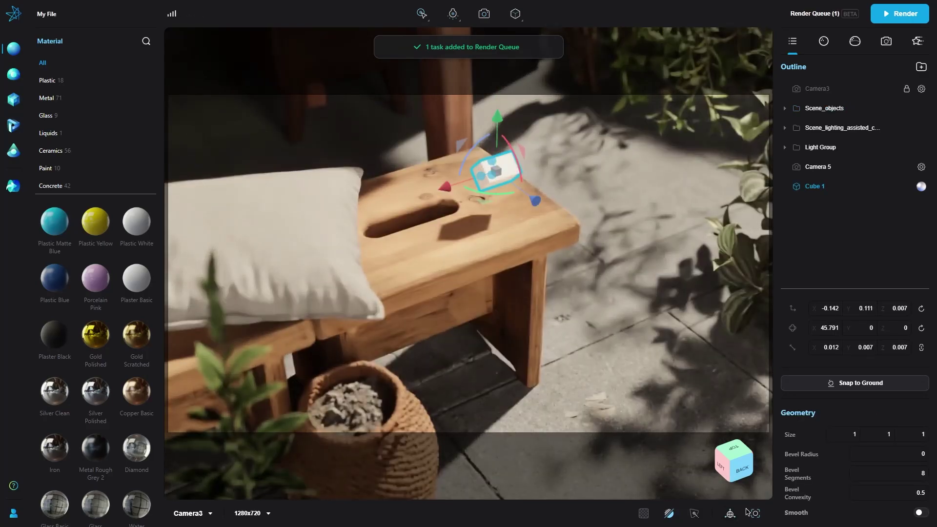
scroll(604, 205, "up", 10)
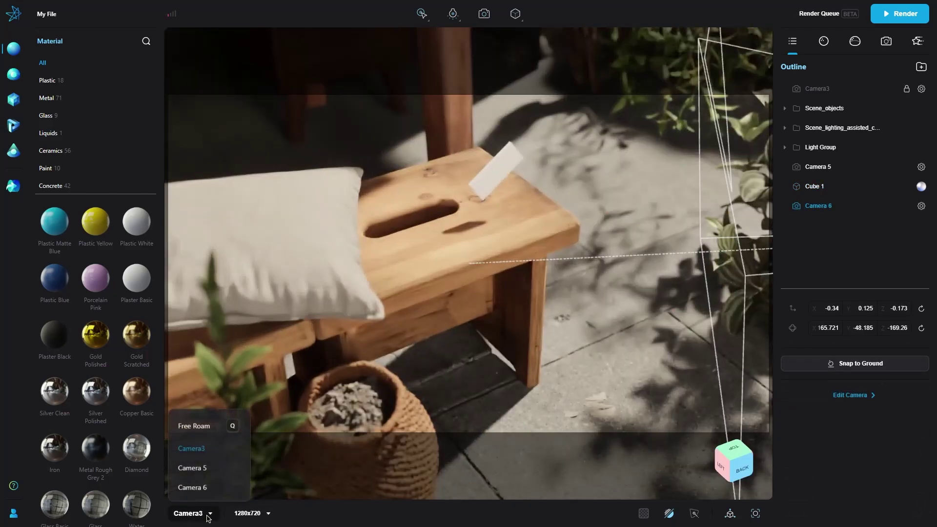
Switch to Camera 6 and back to Camera3, pick a preset resolution, and tilt Cube 1 steeper
left_click(224, 487)
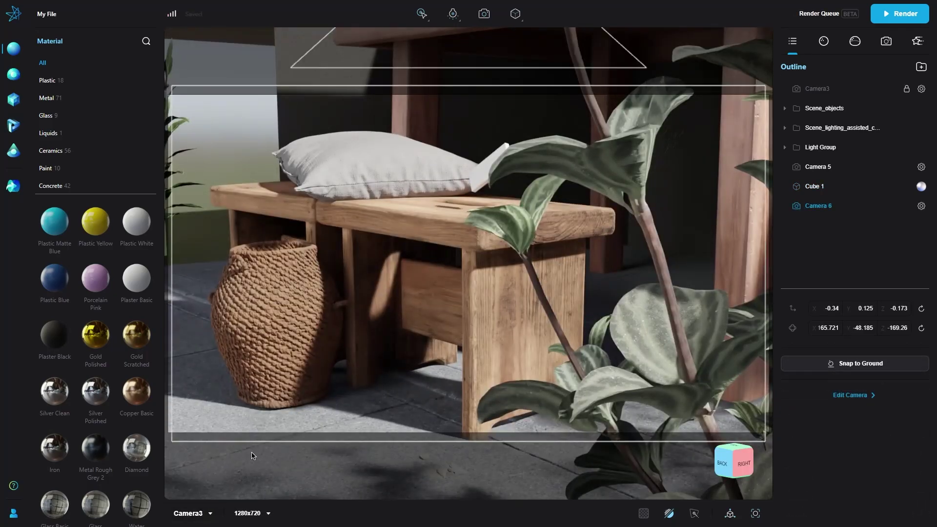
left_click(267, 513)
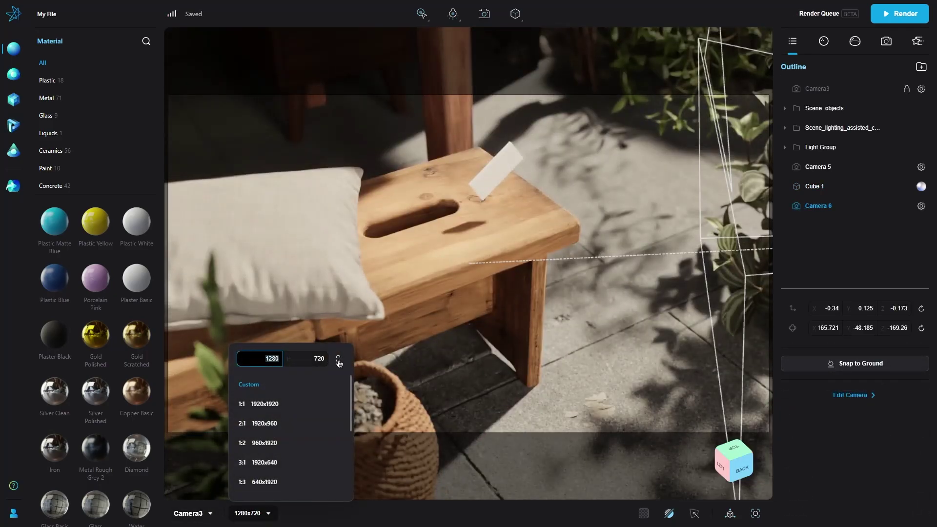
left_click(295, 426)
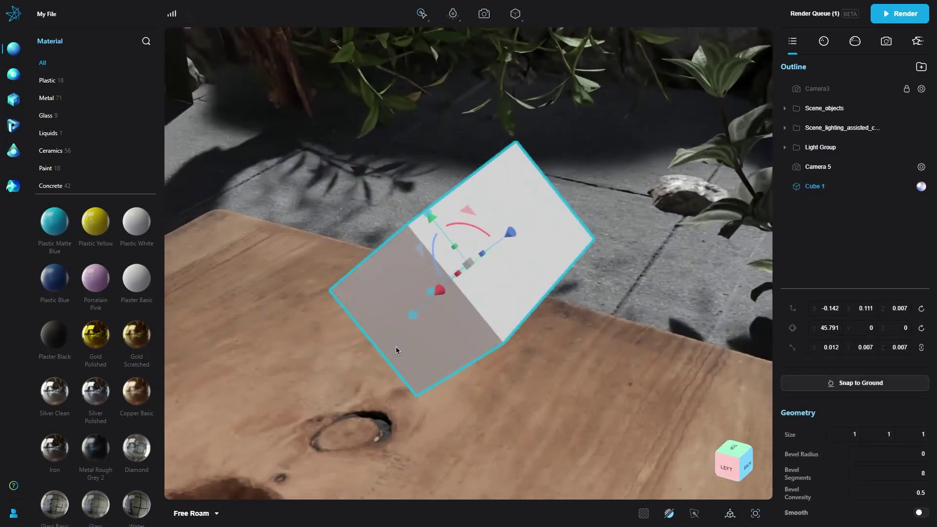
left_click_drag(483, 232, 592, 326)
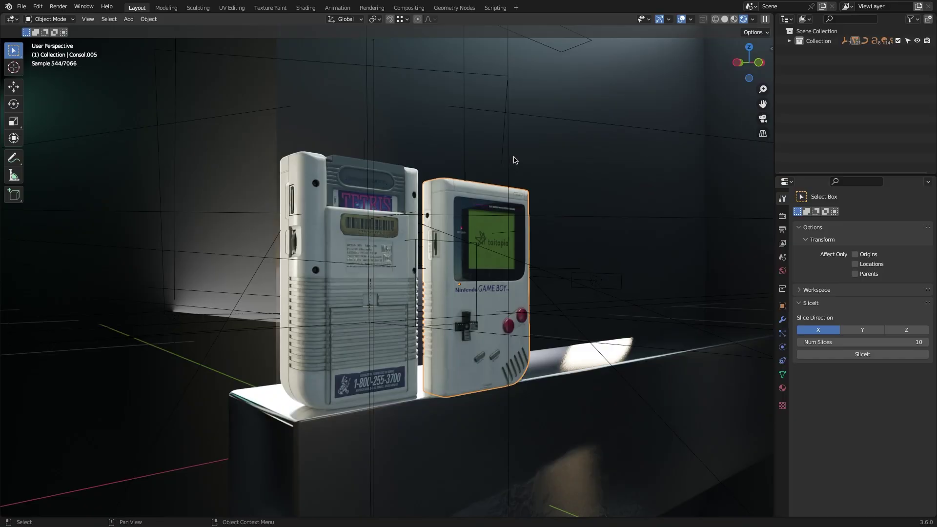
Focus the Blender view on the selected Game Boy and bring up File > External Data
key("f")
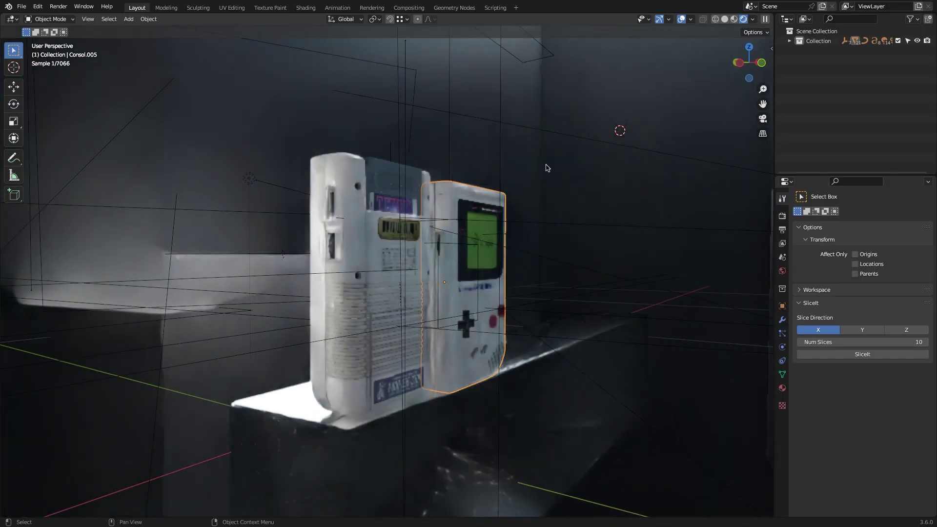
left_click(21, 6)
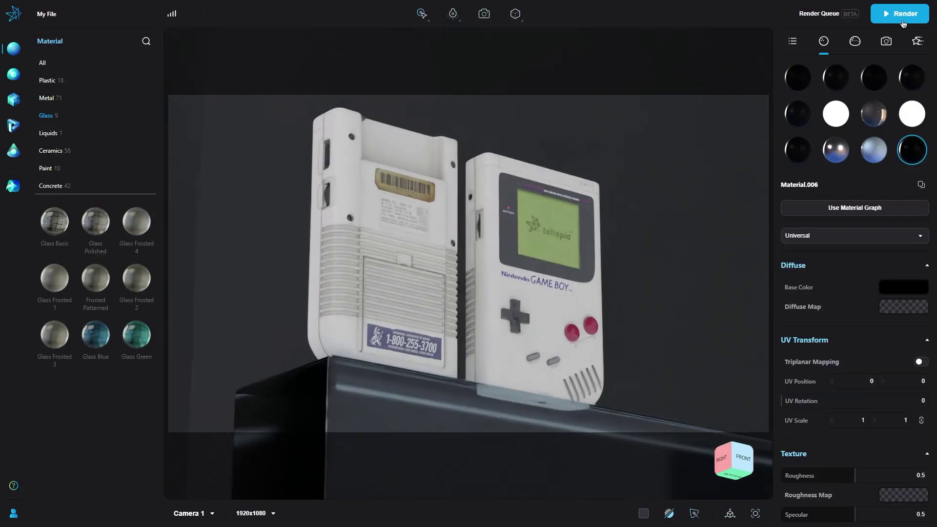
Render the Game Boy scene from Render Settings, then view the controller through its scene camera
left_click(903, 13)
left_click(612, 360)
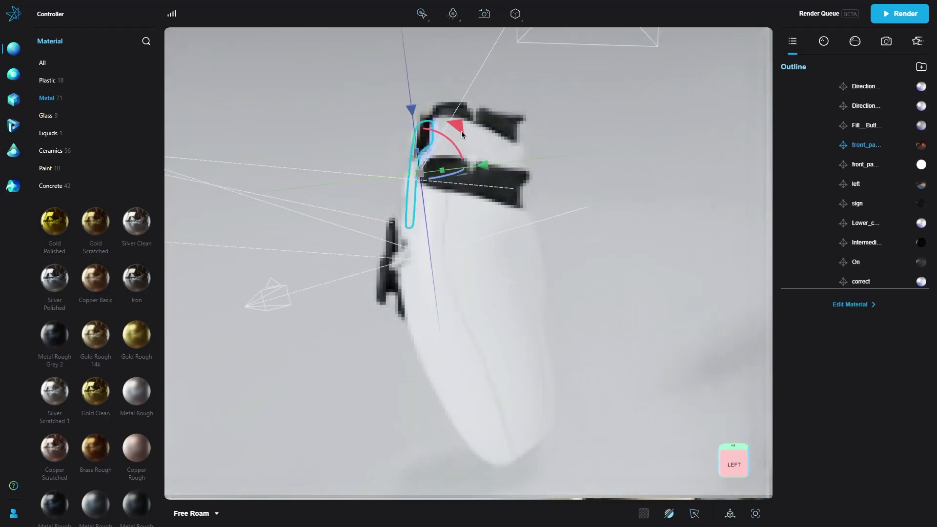
left_click(635, 197)
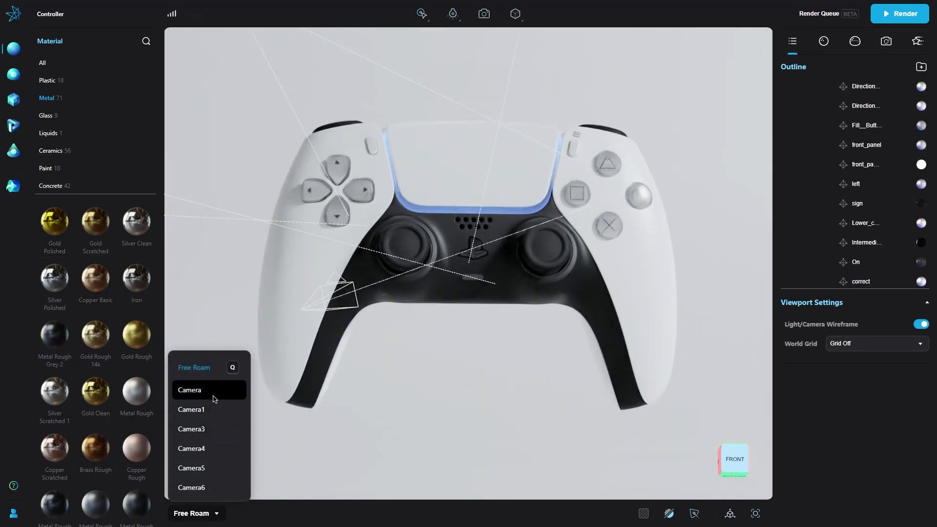
left_click(213, 399)
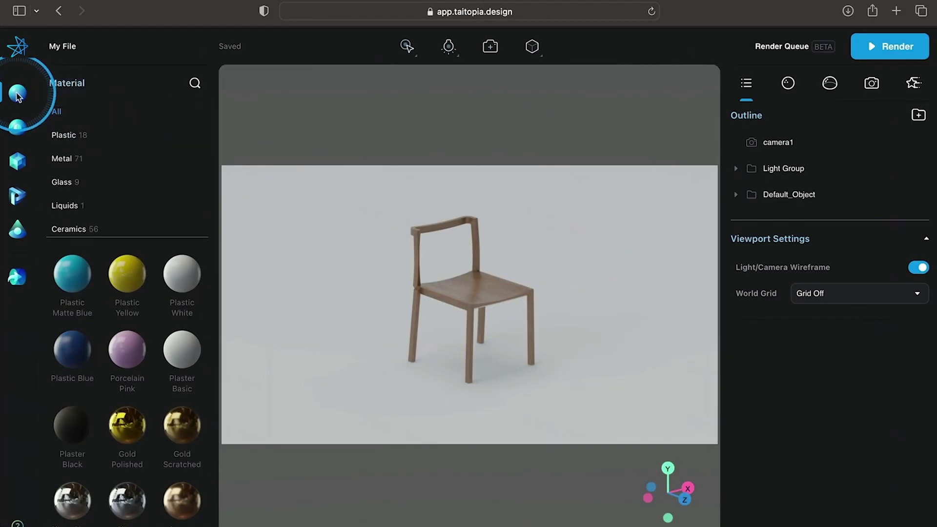
Apply Copper Scratched to the chair and tint its base colour dark red (RGB 134,81,81)
scroll(147, 313, "down", 10)
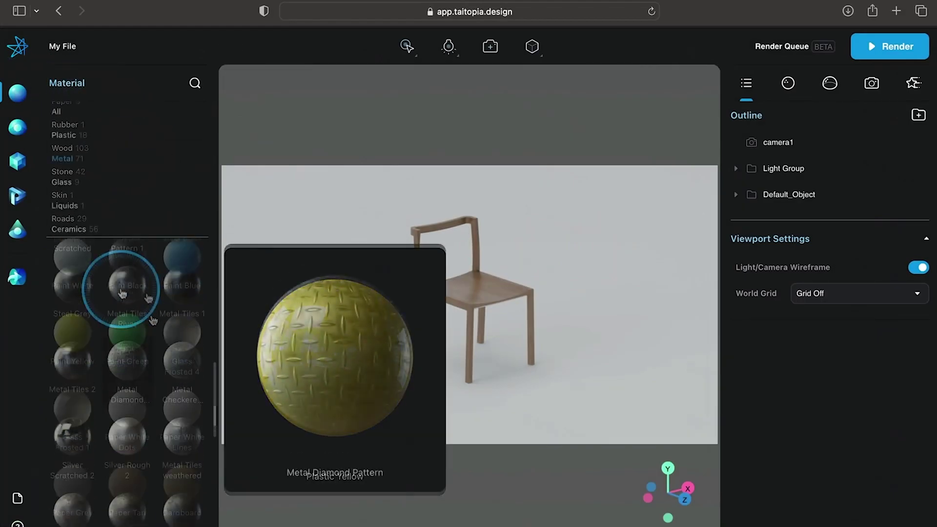
left_click(75, 429)
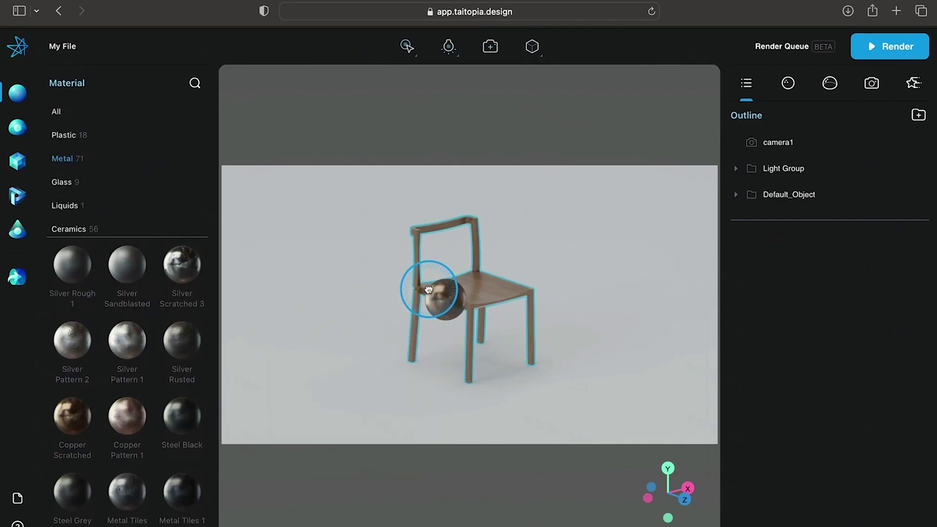
left_click(675, 260)
left_click(789, 83)
left_click(852, 273)
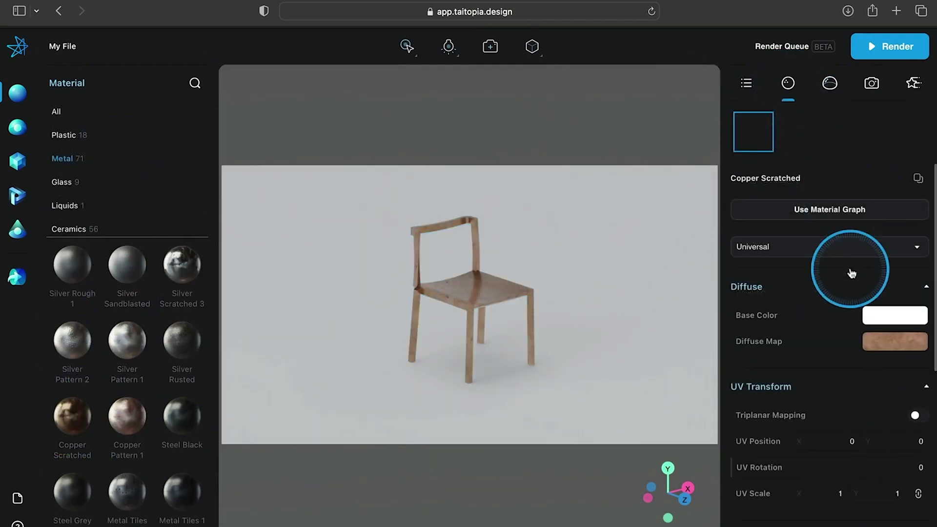
left_click(812, 368)
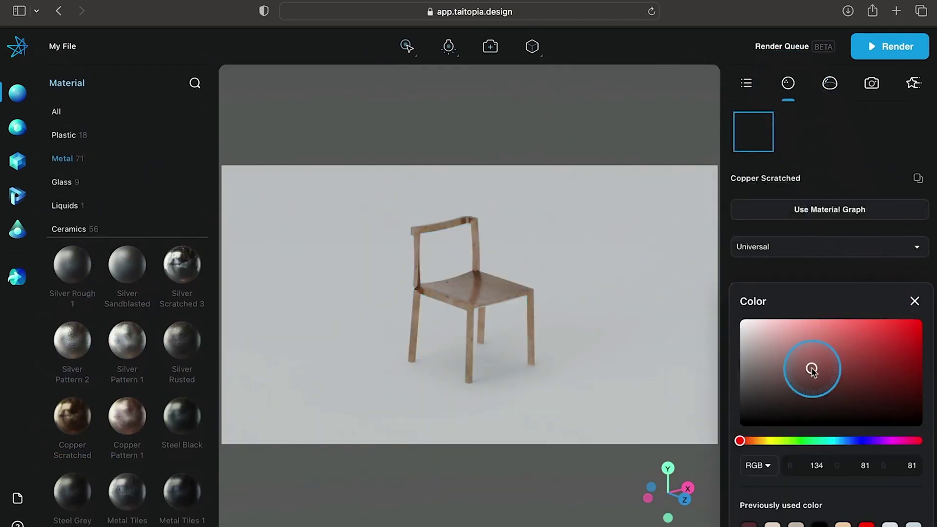
left_click(903, 312)
Turn the bottle material into a layered graph with new layers and open the Material Graph Editor
left_click(850, 425)
scroll(850, 427, "down", 10)
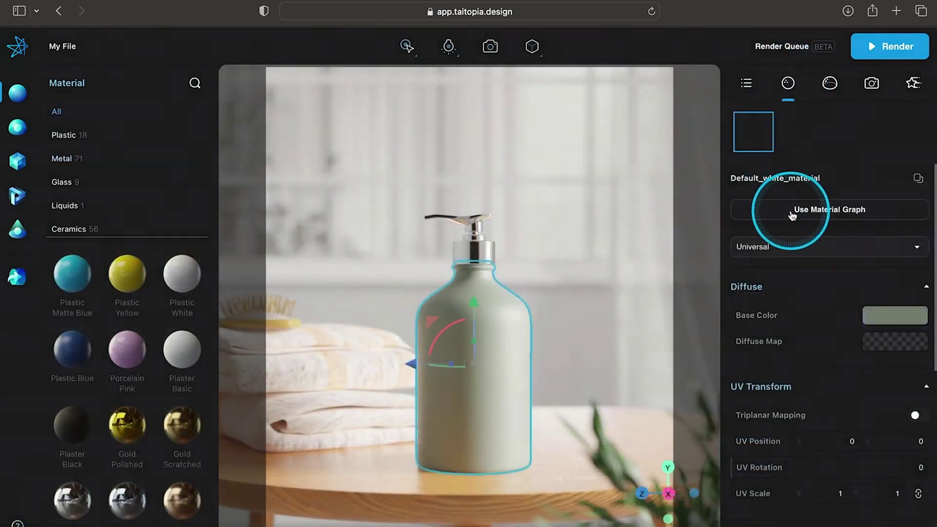
left_click(792, 210)
left_click(874, 408)
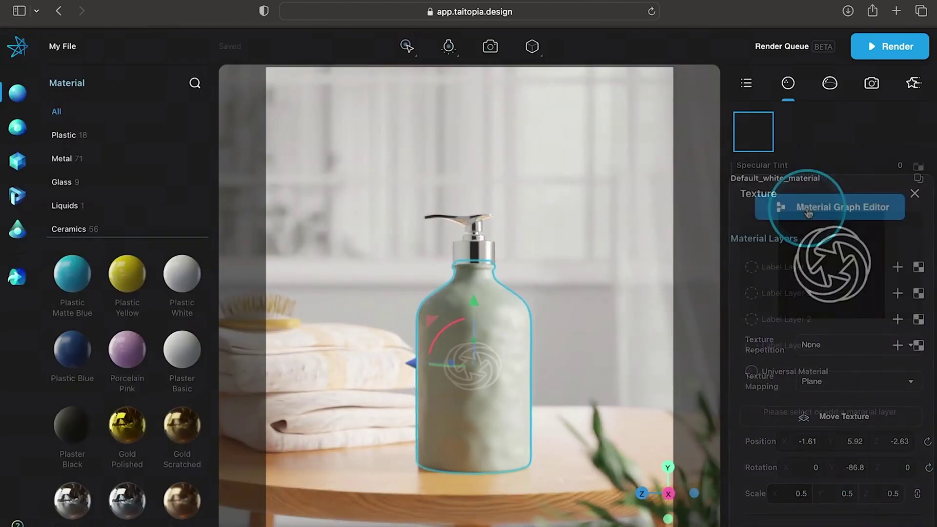
left_click(809, 211)
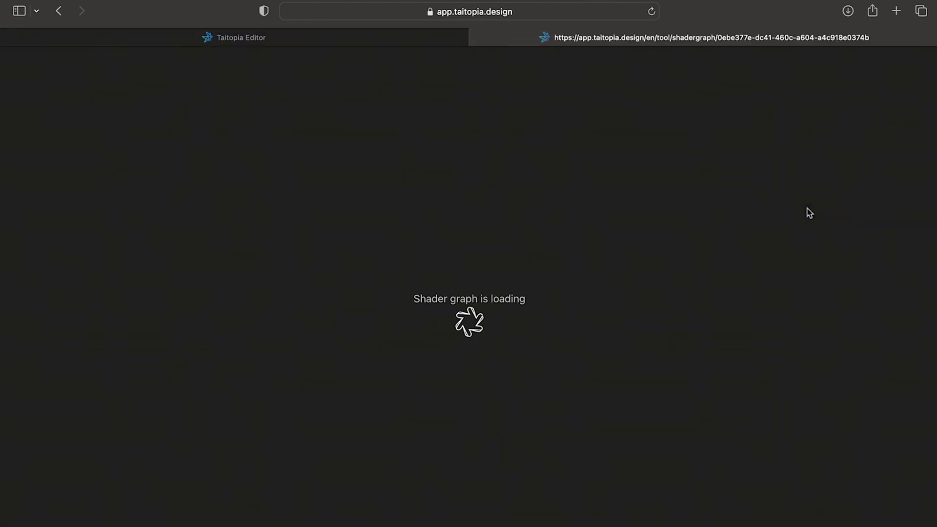
Inspect the Image Texture and Universal Material nodes, then apply the Aerodynamics Workshop environment
left_click(265, 261)
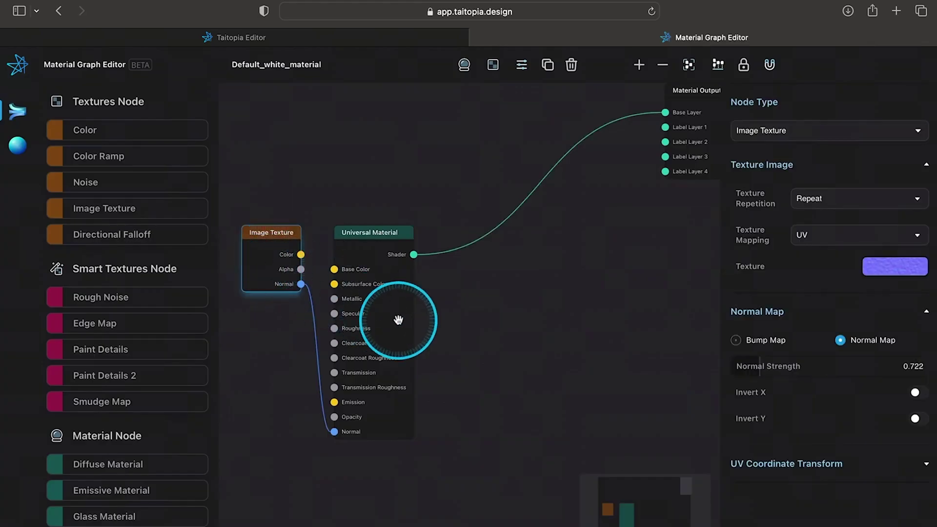
left_click(399, 320)
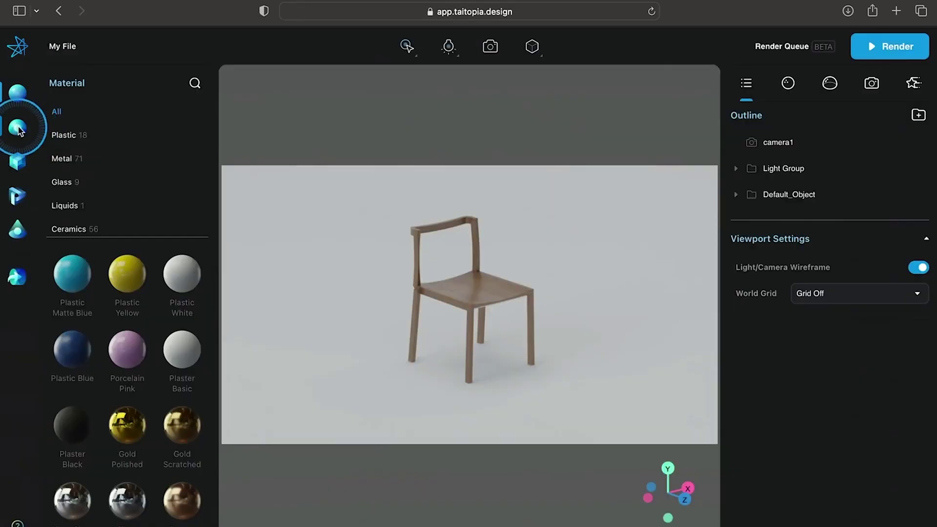
left_click(18, 128)
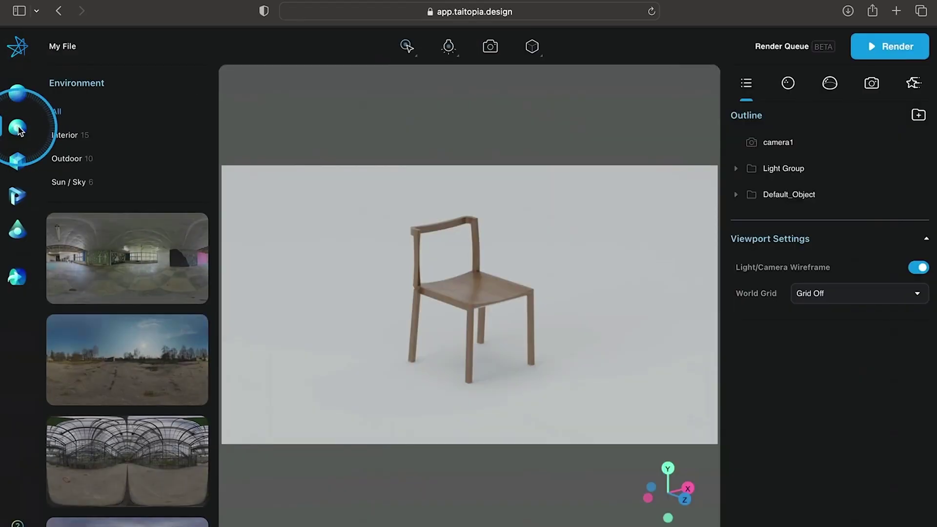
scroll(156, 410, "down", 3)
left_click(157, 409)
Apply the Abandoned Hall 01 HDRI as the chair scene's environment backdrop
left_click(163, 318)
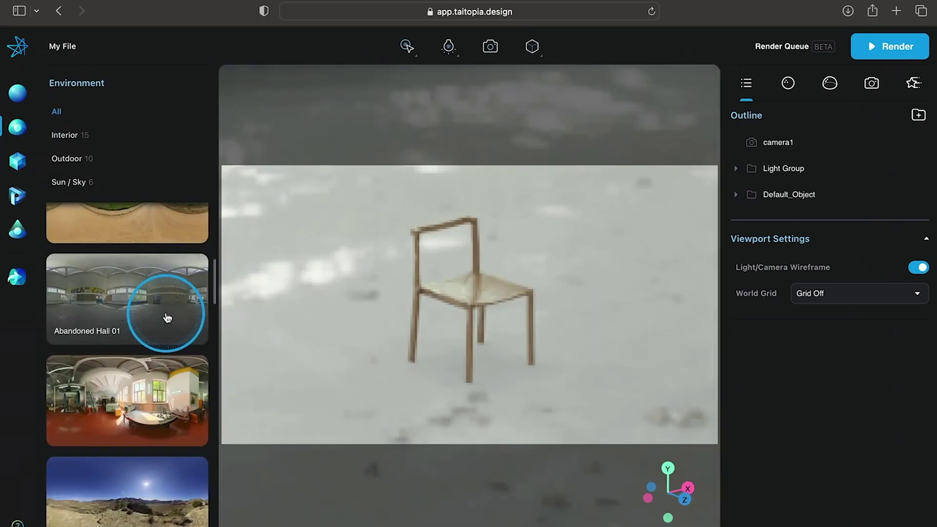